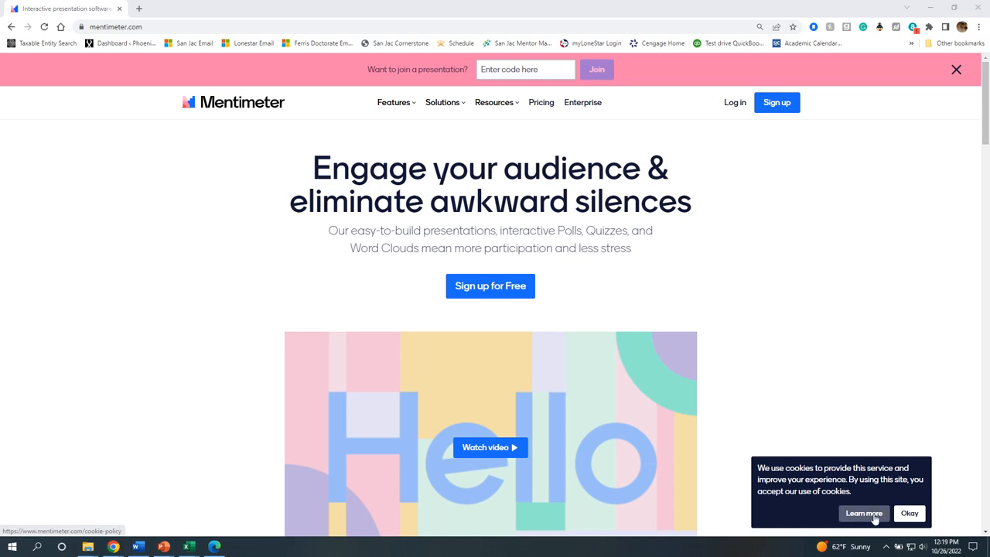
Step: Accept the cookie notice and open the page for creating a free account
click(909, 514)
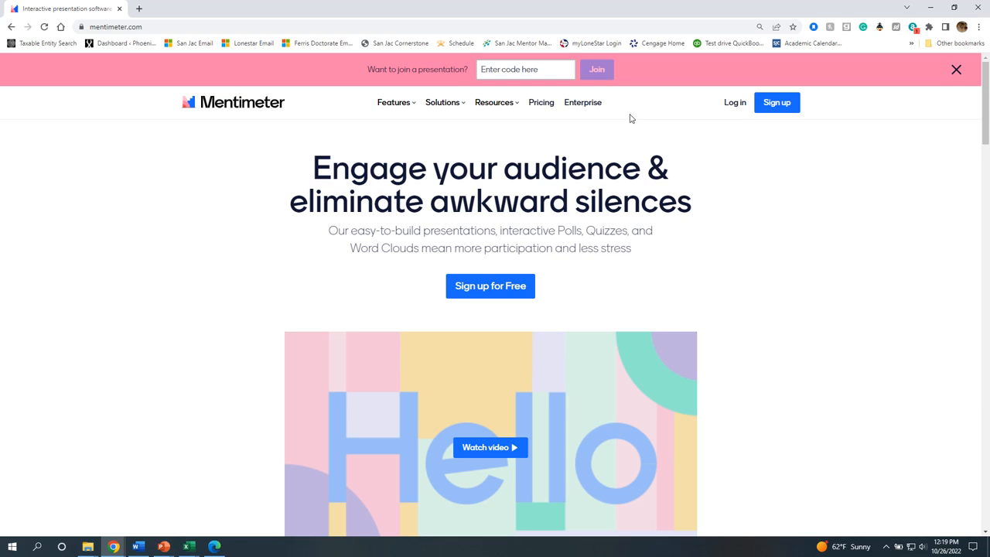
click(778, 109)
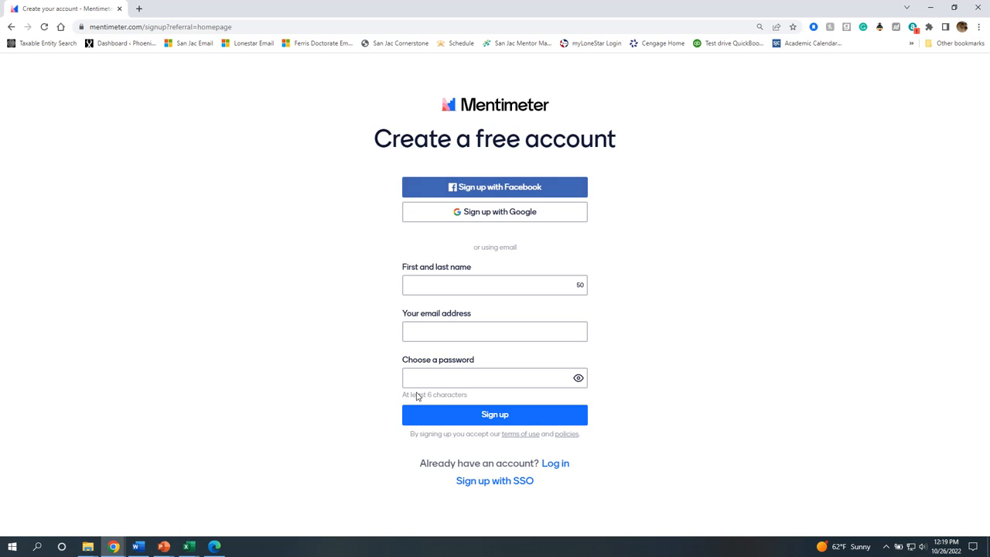
Step: Examine the sign-up options, including the Google option and the name and password fields
click(468, 222)
click(430, 283)
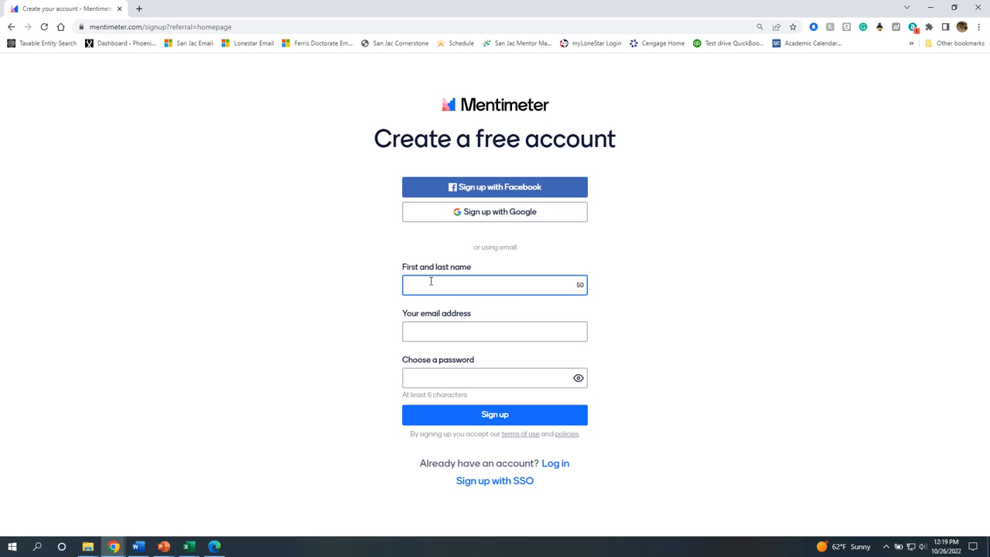
click(444, 375)
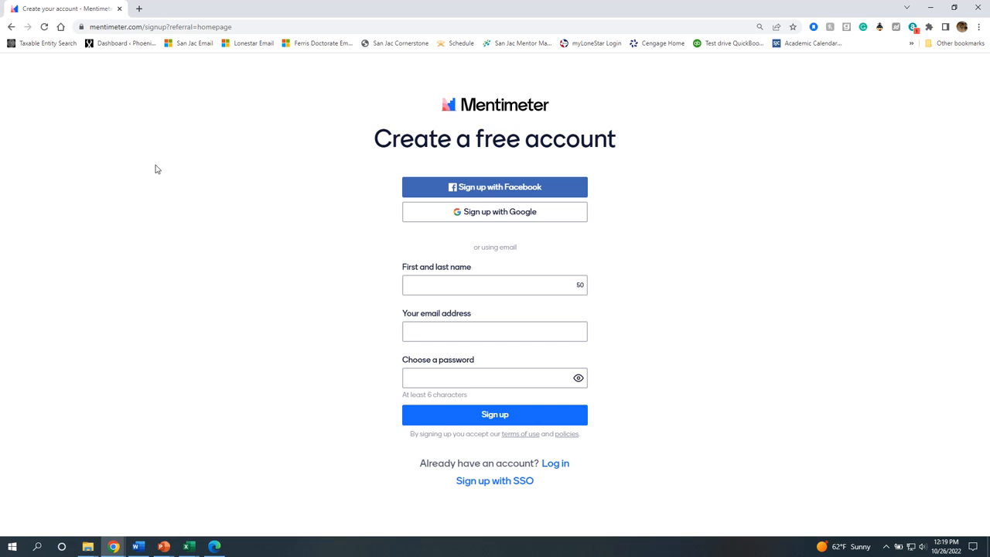
click(537, 213)
click(11, 27)
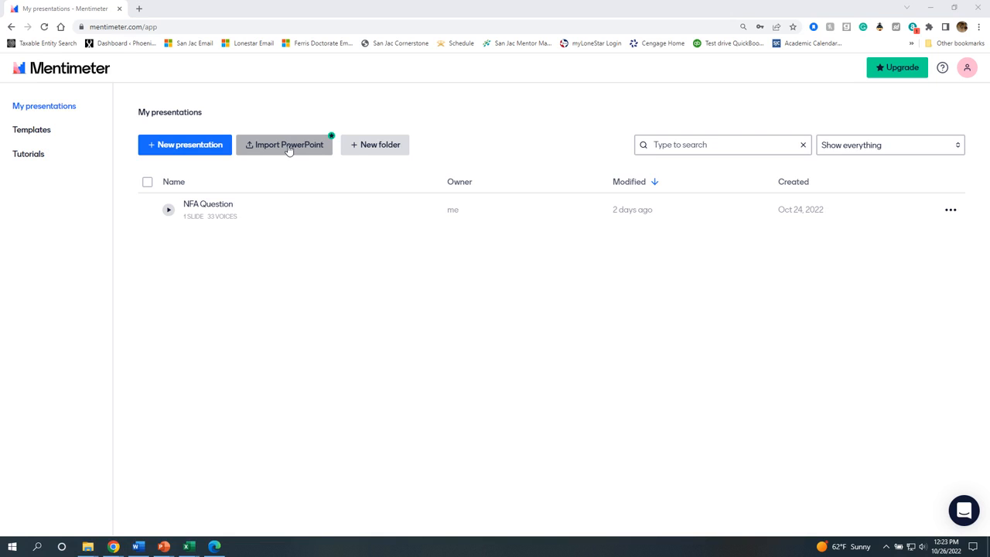
Step: Create a new presentation named Tutorial
click(191, 147)
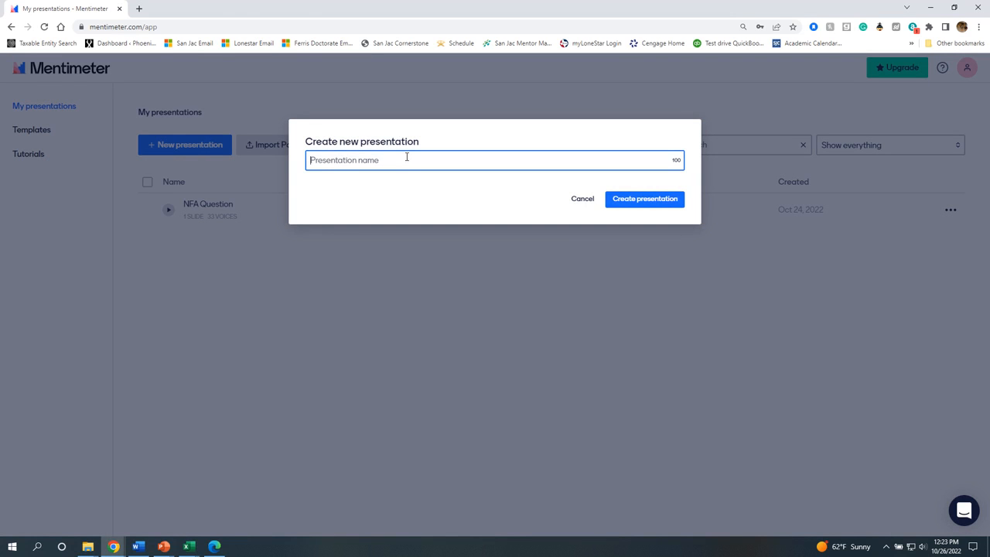
text(Tutorial)
click(659, 199)
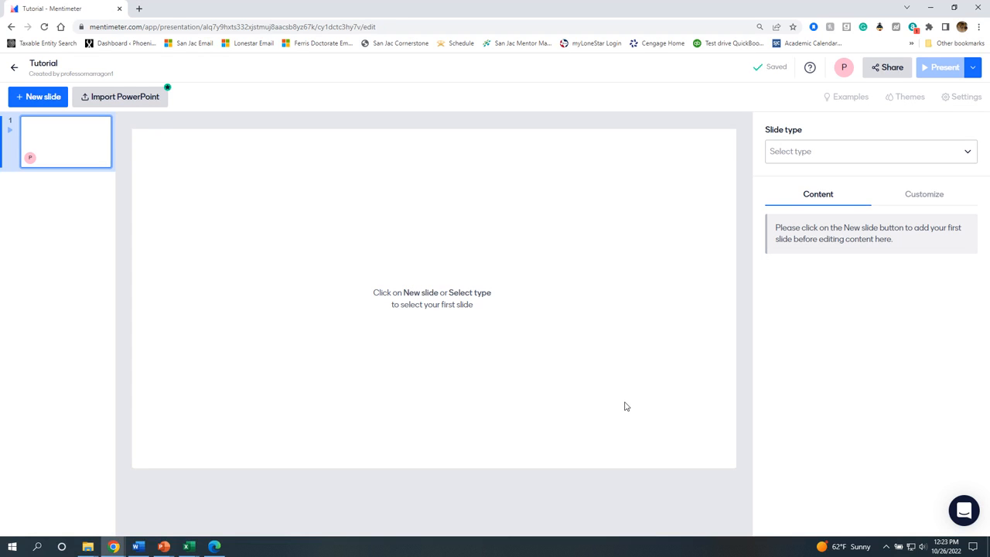
click(452, 303)
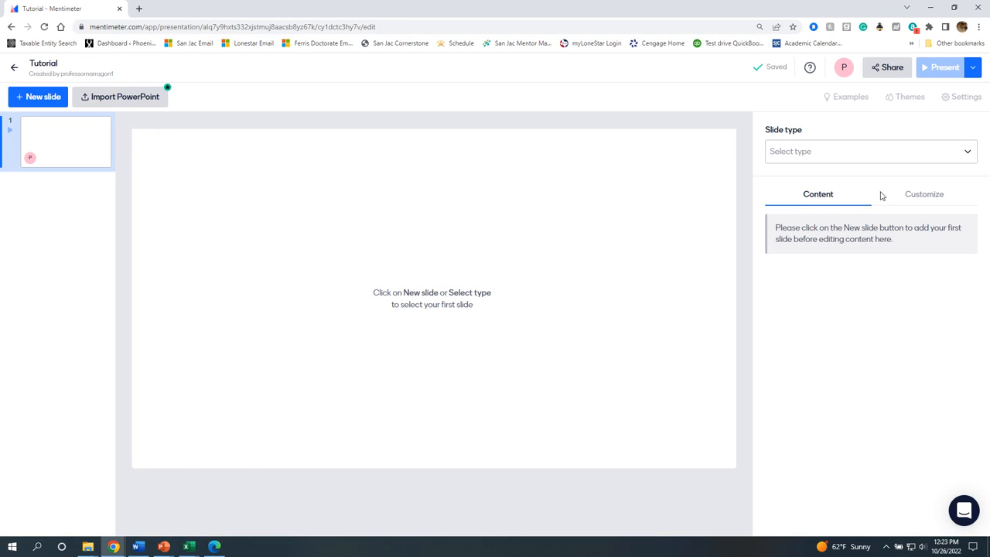
Step: Add the Spin the Wheel slide type from the Slide Library to the available content slides for new slides
click(39, 99)
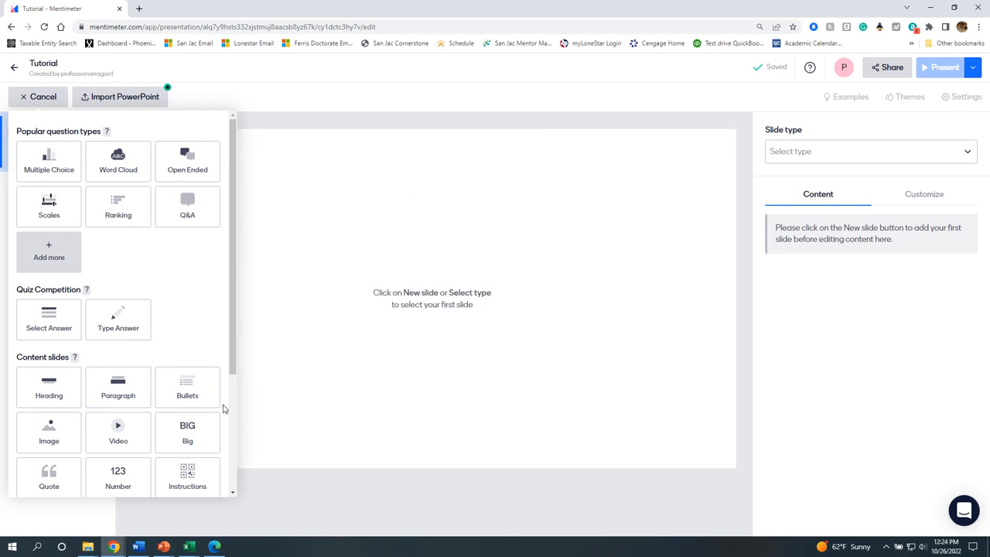
scroll(130, 470, down, 3)
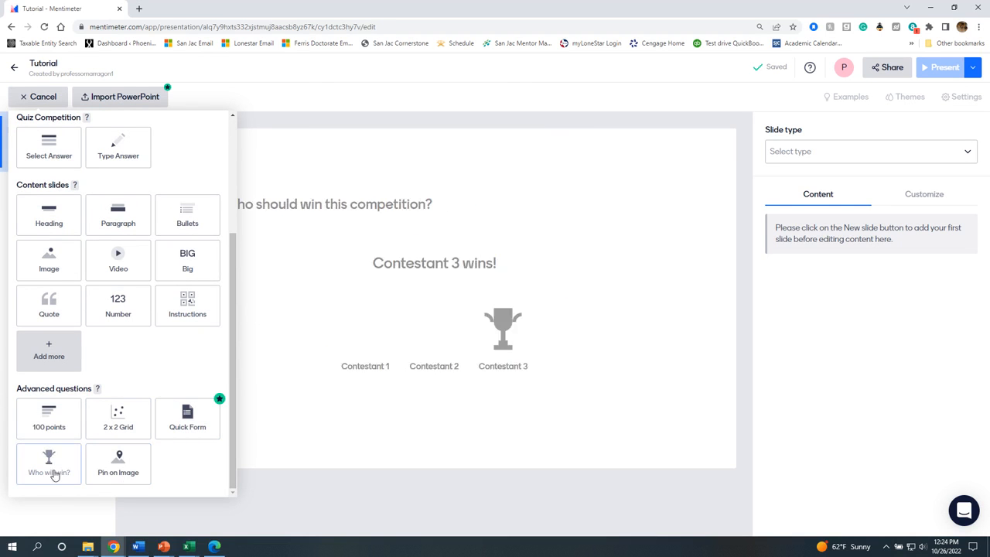
click(49, 352)
mouse_move(554, 304)
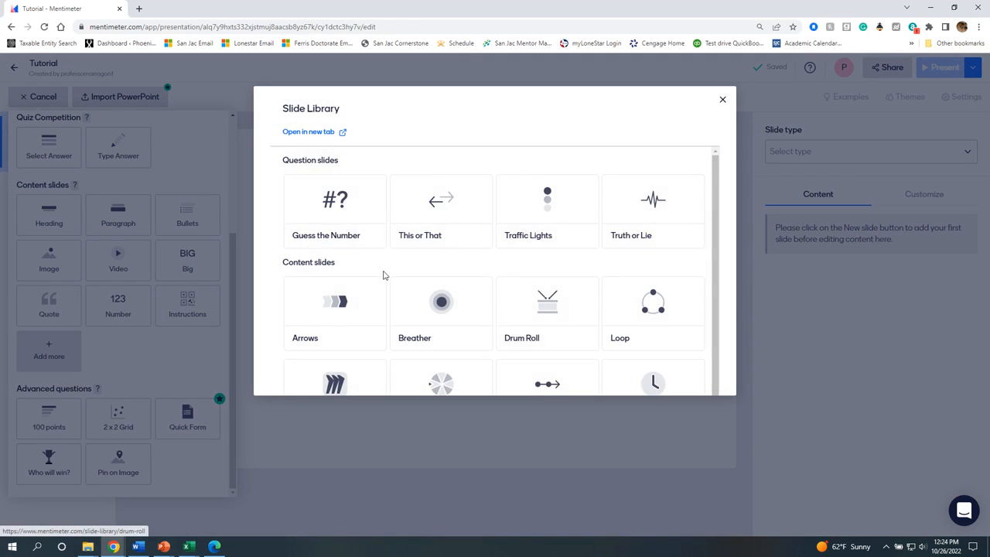
scroll(554, 304, down, 1)
mouse_move(441, 358)
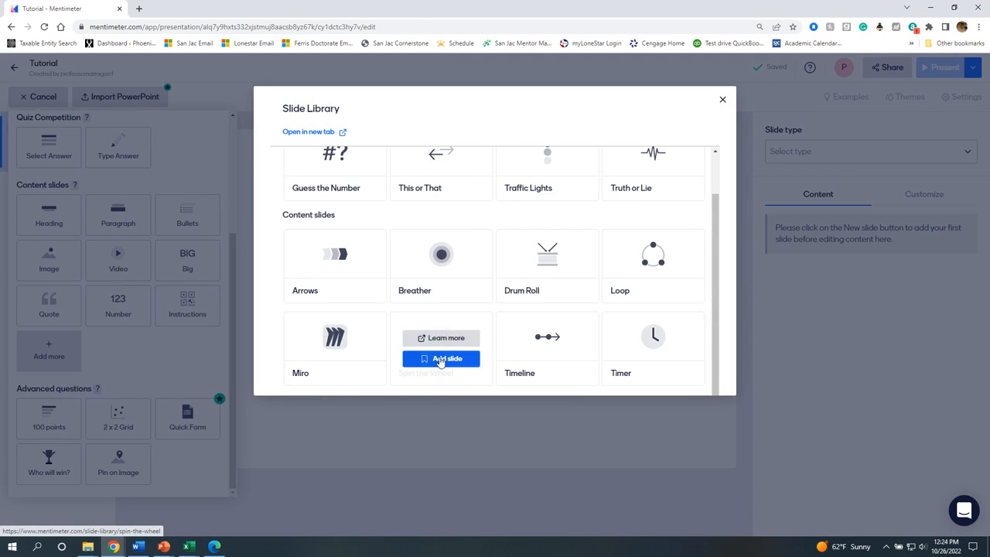
click(447, 359)
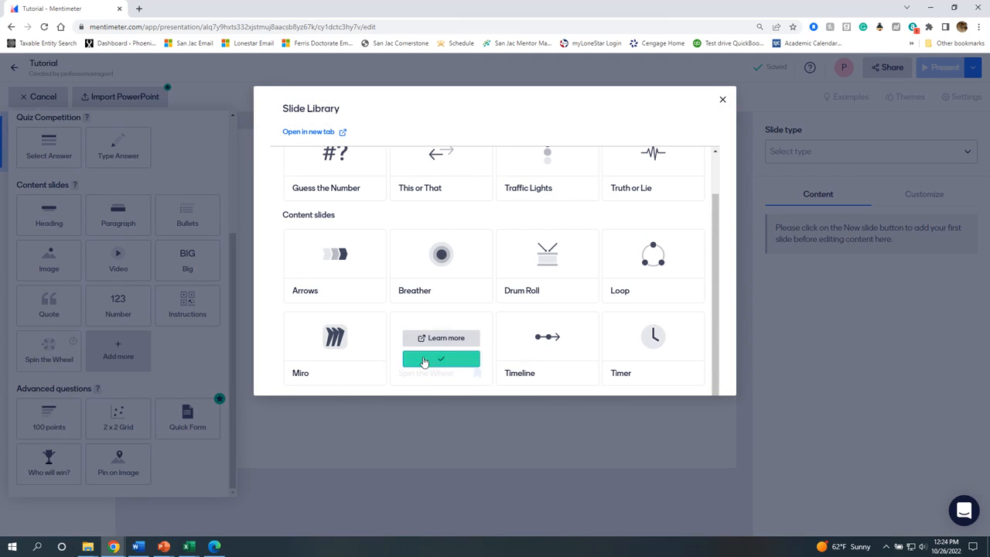
click(721, 102)
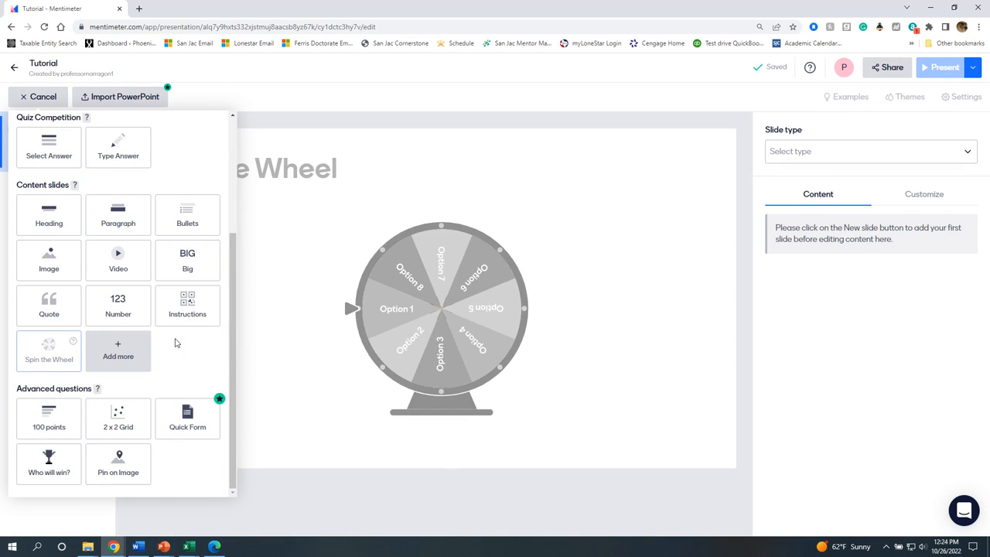
Step: Browse the Slide Library's additional question and content slide types, including This or That, Traffic Lights and Drum Roll
scroll(143, 360, up, 3)
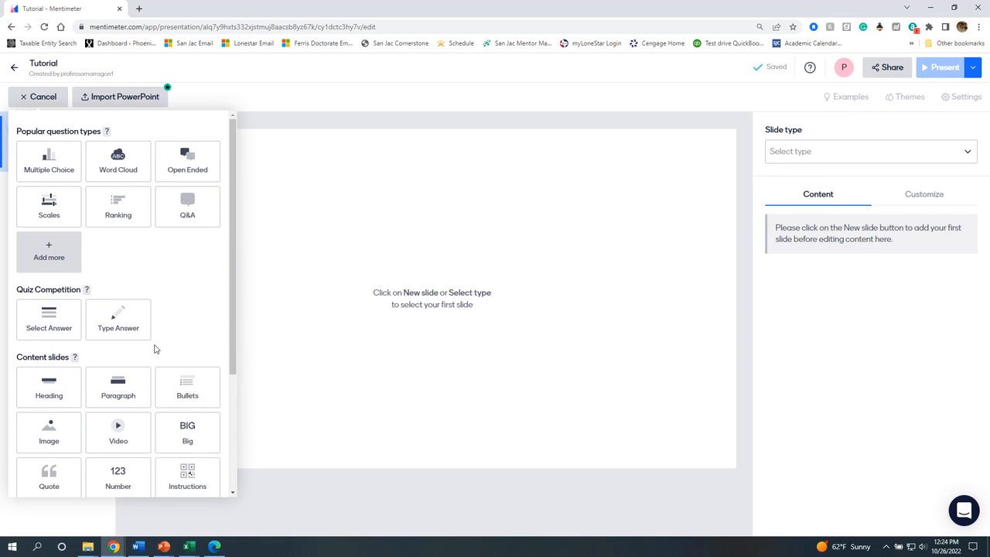
click(52, 267)
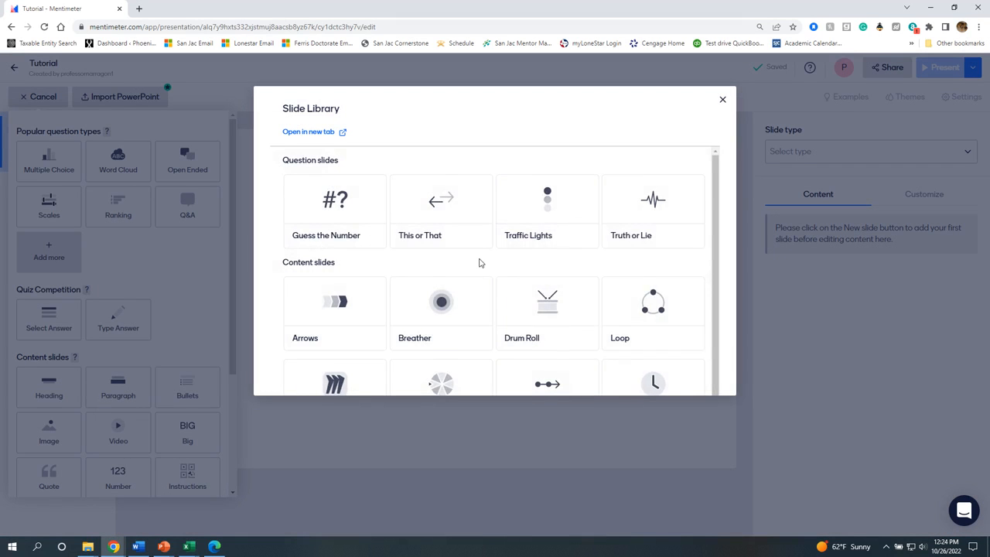
scroll(478, 263, down, 1)
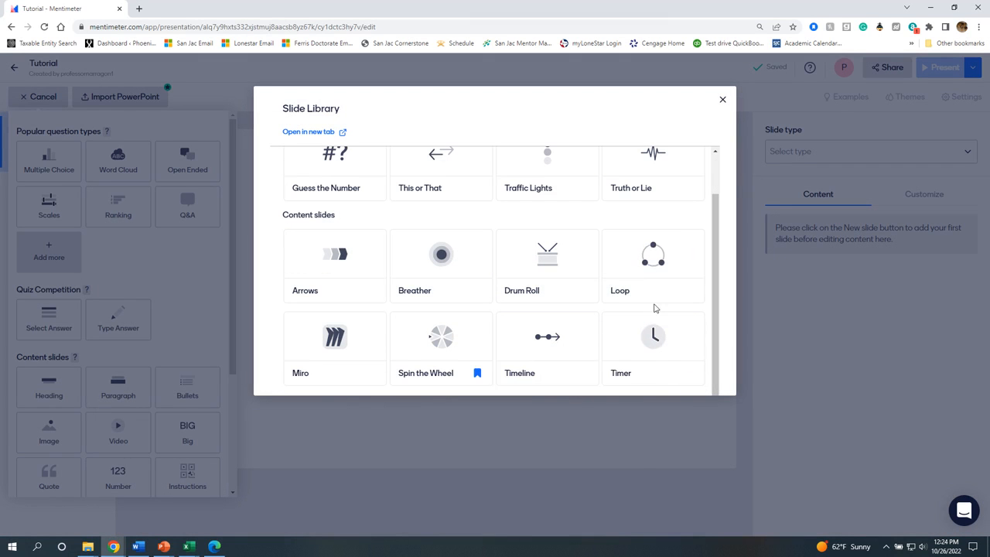
mouse_move(530, 255)
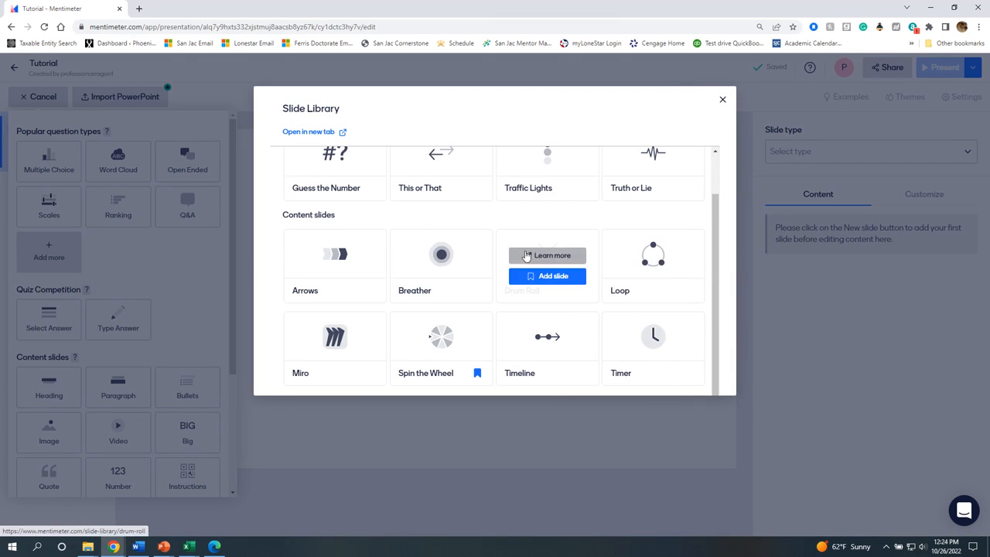
scroll(463, 272, up, 1)
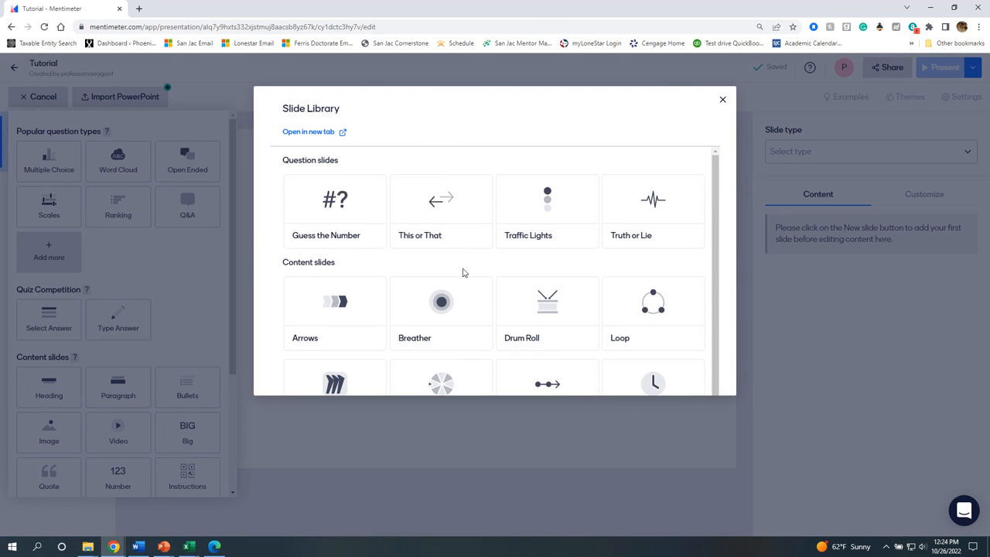
mouse_move(397, 192)
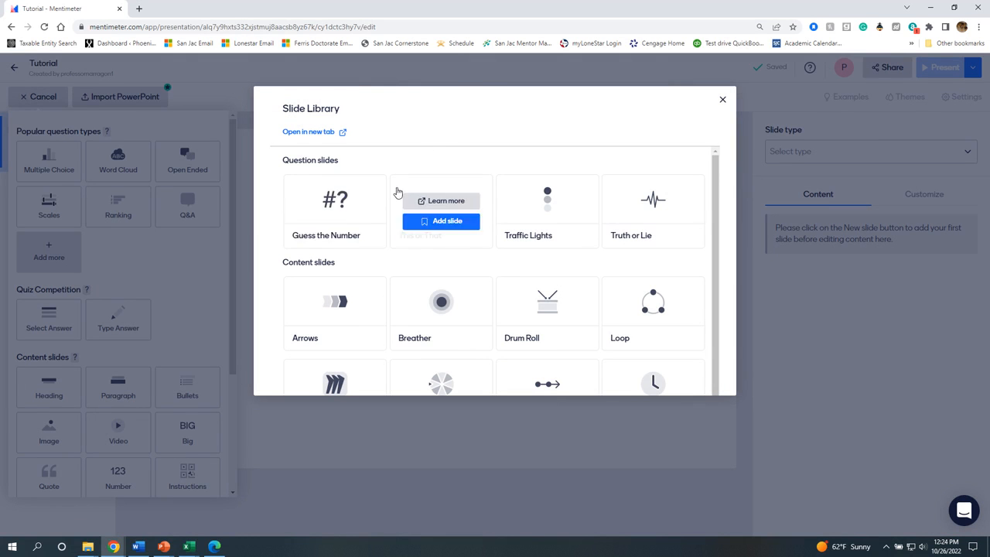
mouse_move(555, 210)
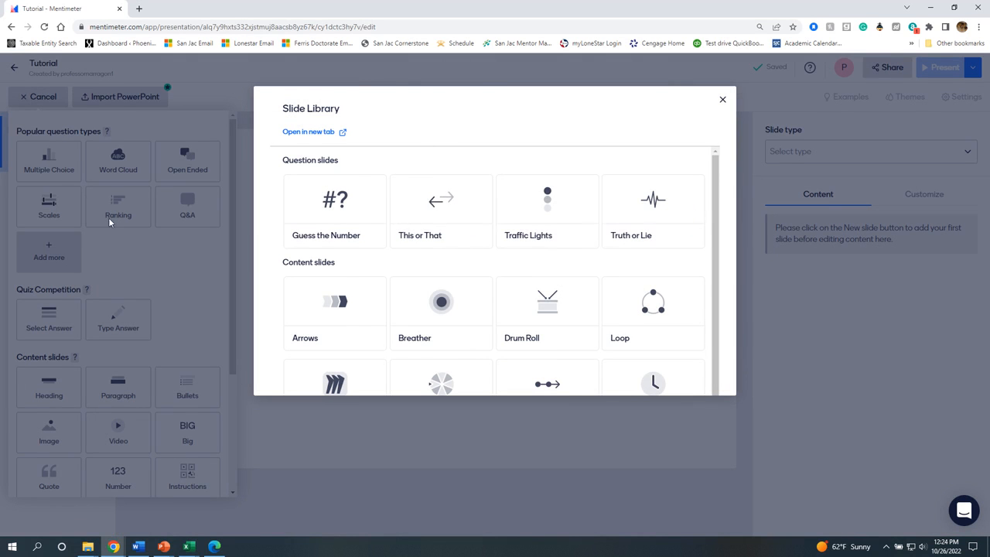
click(147, 256)
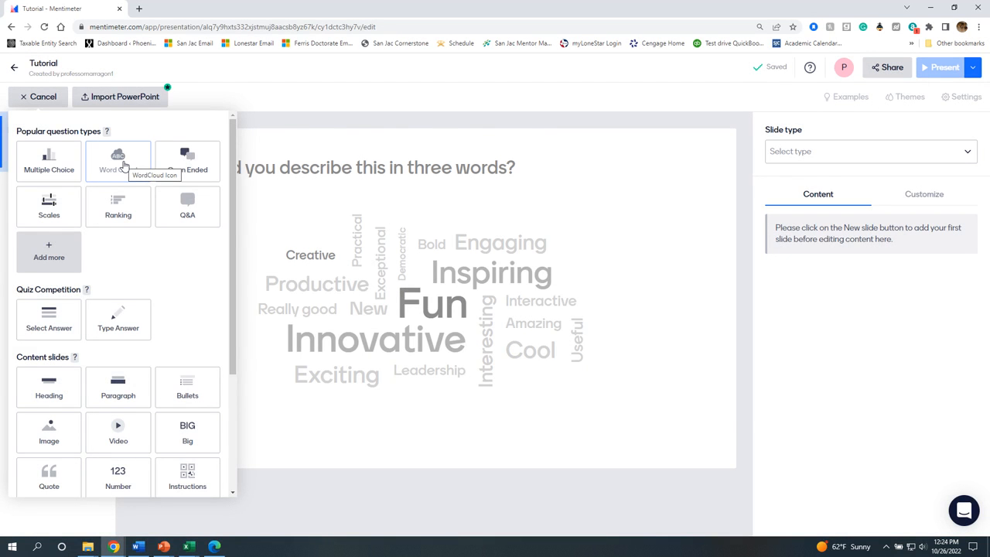
Step: Make the first slide of the presentation a Word Cloud question
click(122, 164)
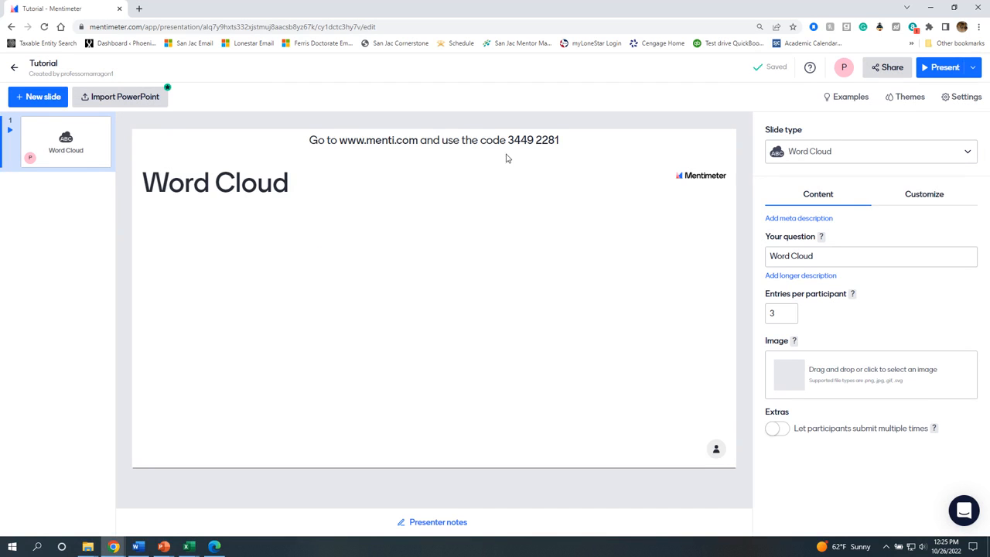
mouse_move(373, 144)
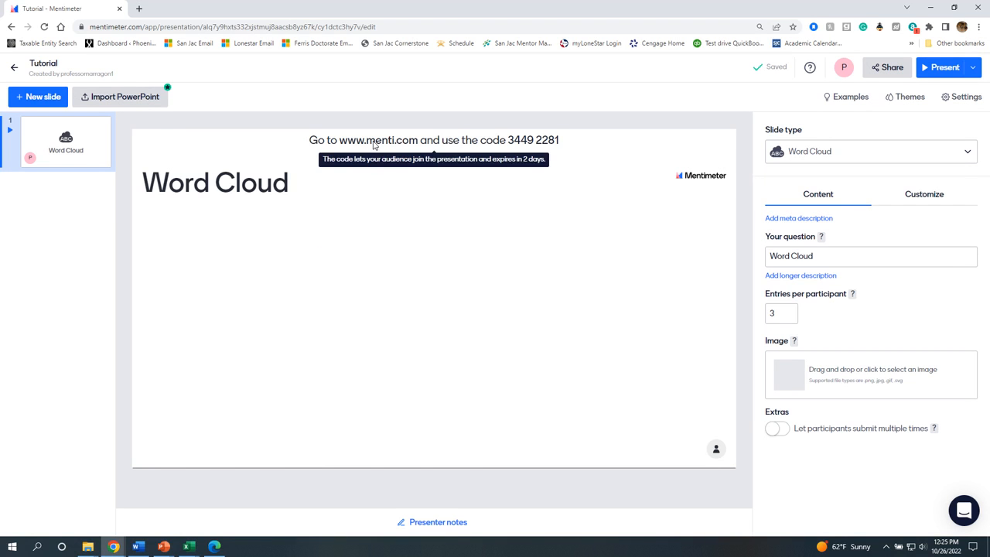
Step: Try to change the slide type from Word Cloud to Scales, and return to the presentation editor
click(930, 159)
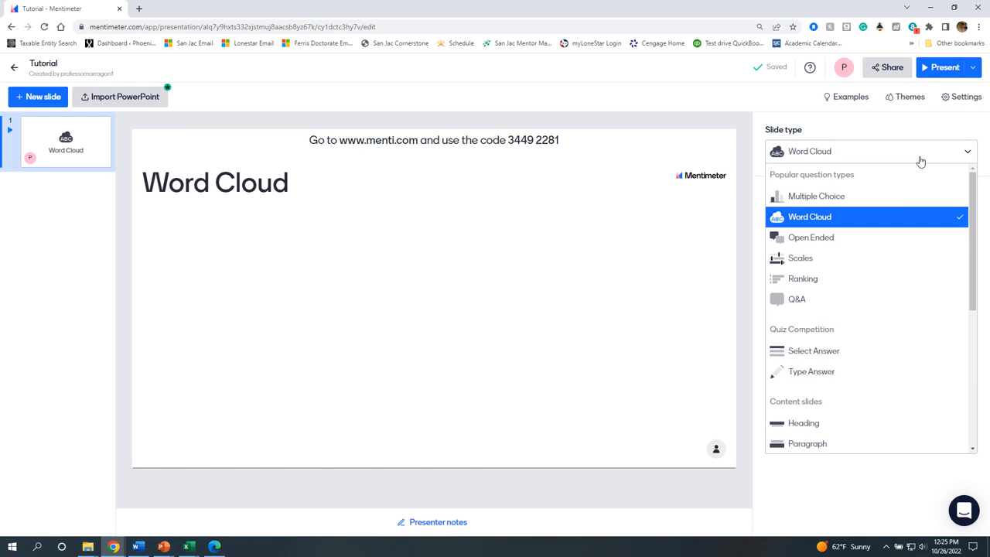
click(848, 260)
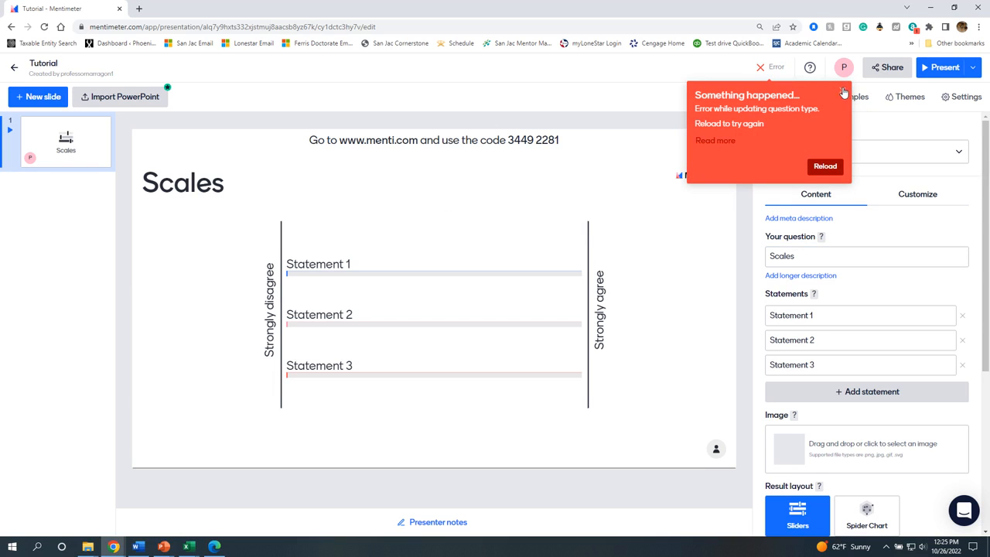
click(820, 168)
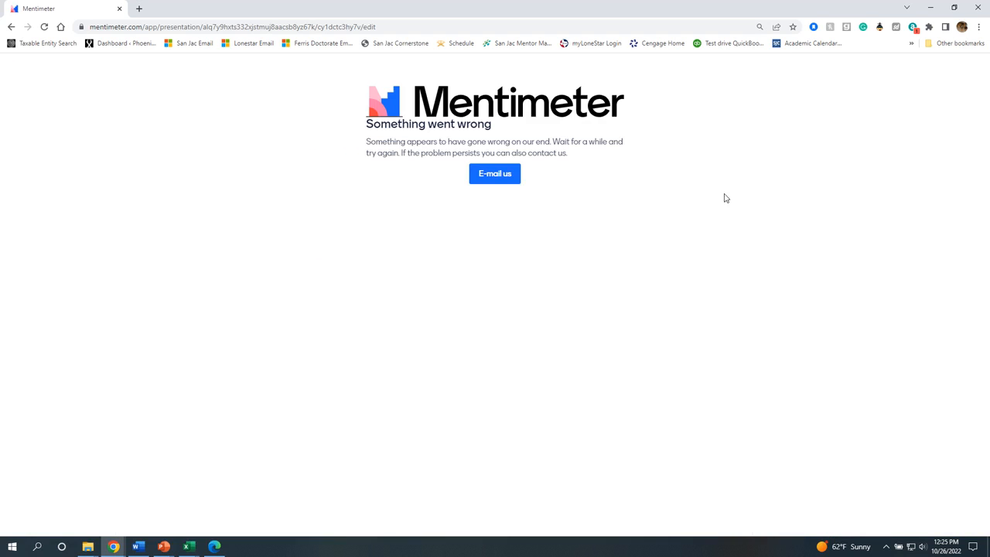
click(12, 27)
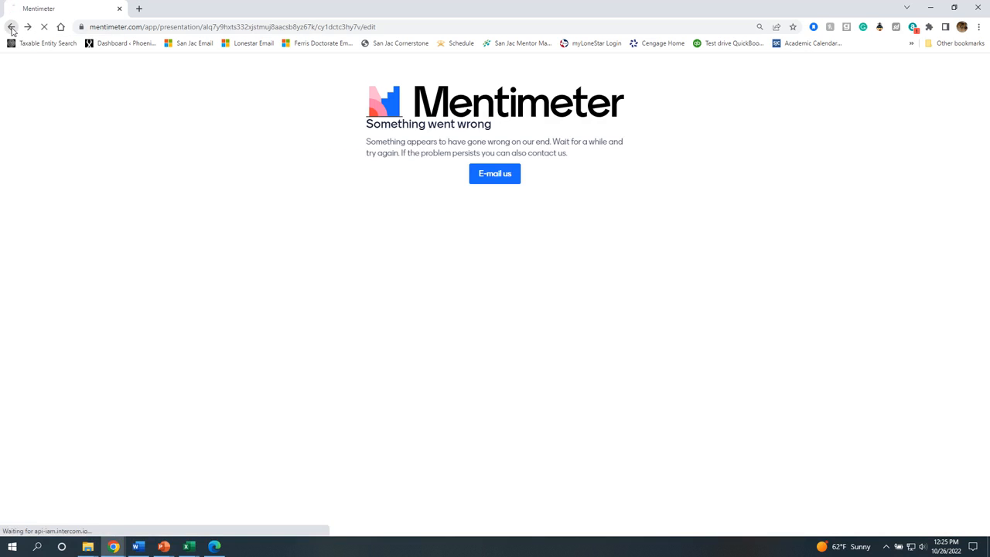
click(11, 27)
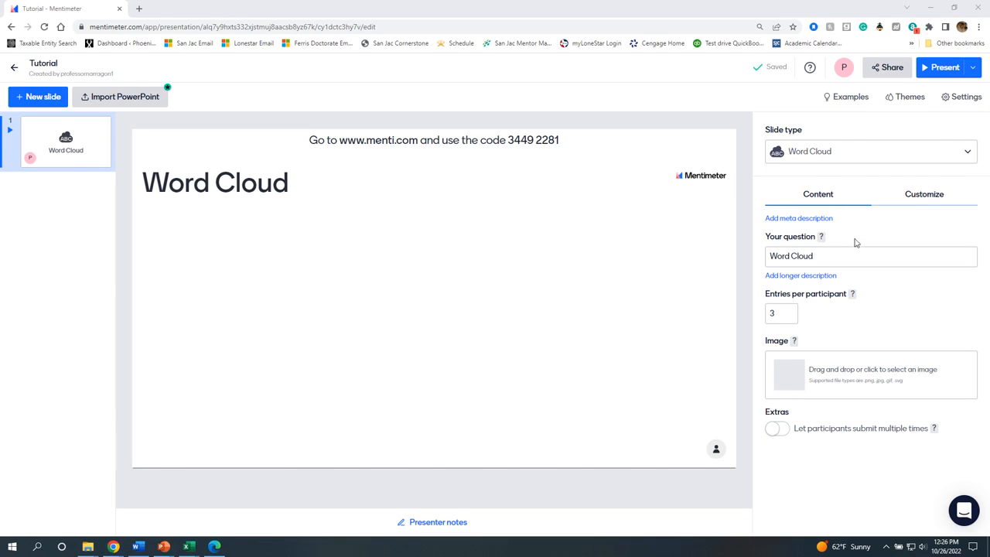
Step: Set the Word Cloud slide's question to "What's your favorite food?"
click(821, 249)
click(827, 258)
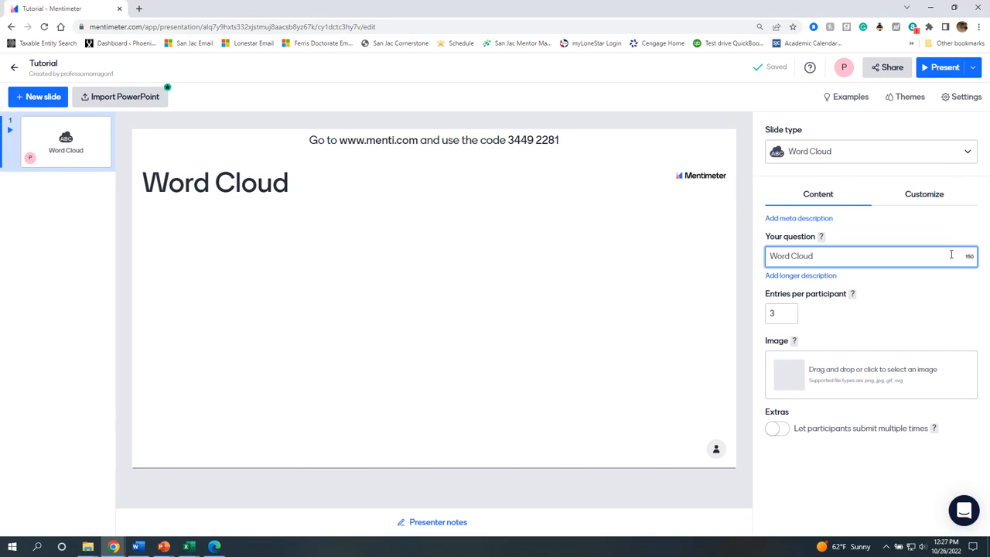
key(ctrl+a)
text(Whats's)
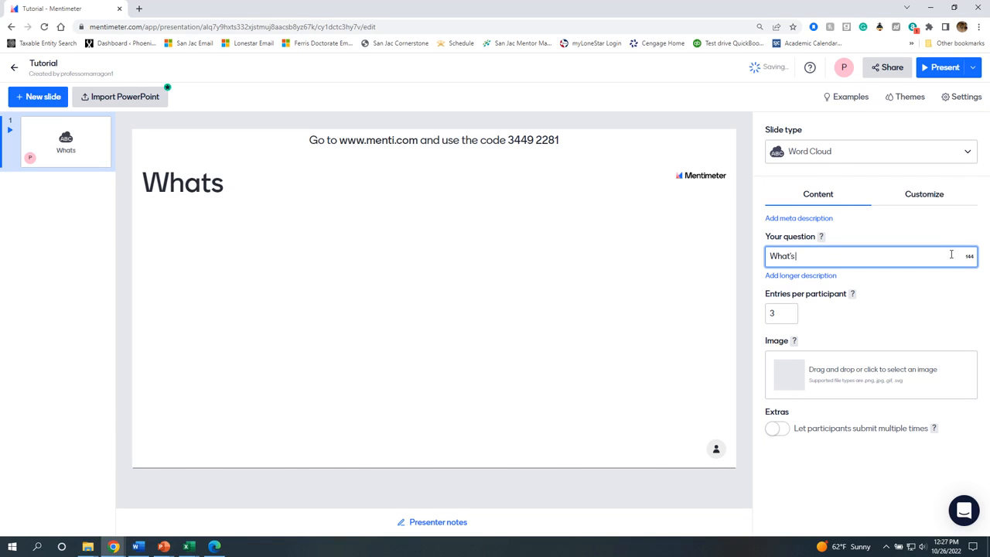
text( your favorite)
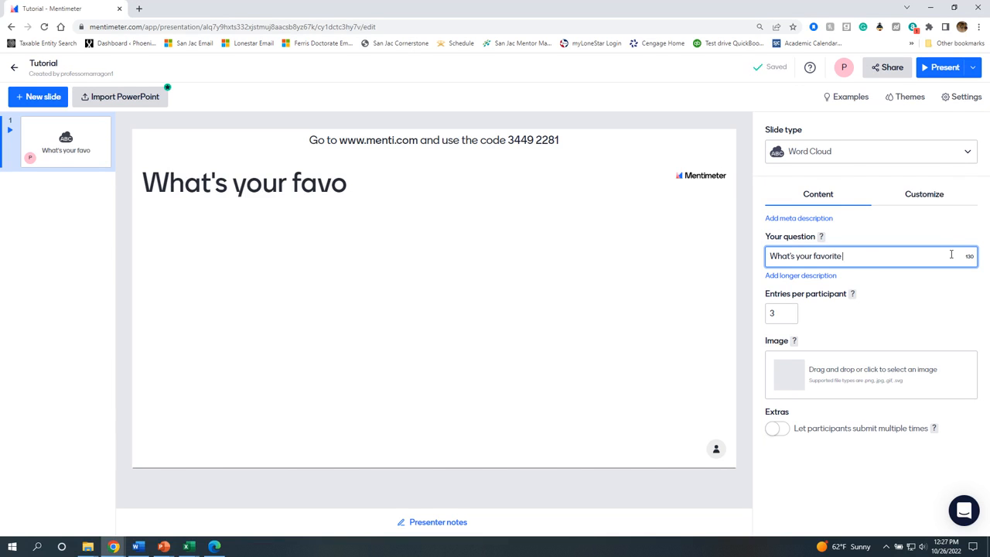
text( food?)
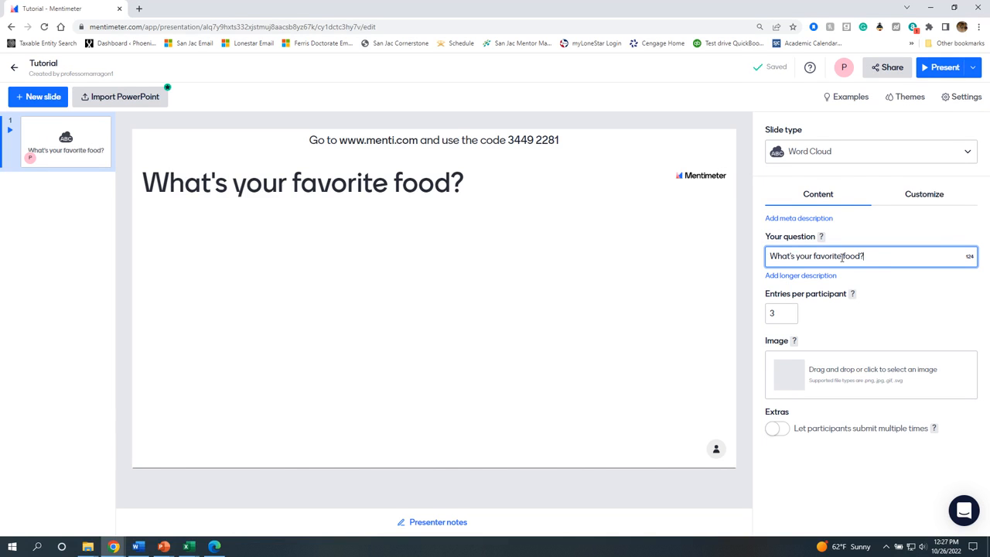
Step: Add the longer description "Must be yellow" beneath the favorite food question
click(794, 277)
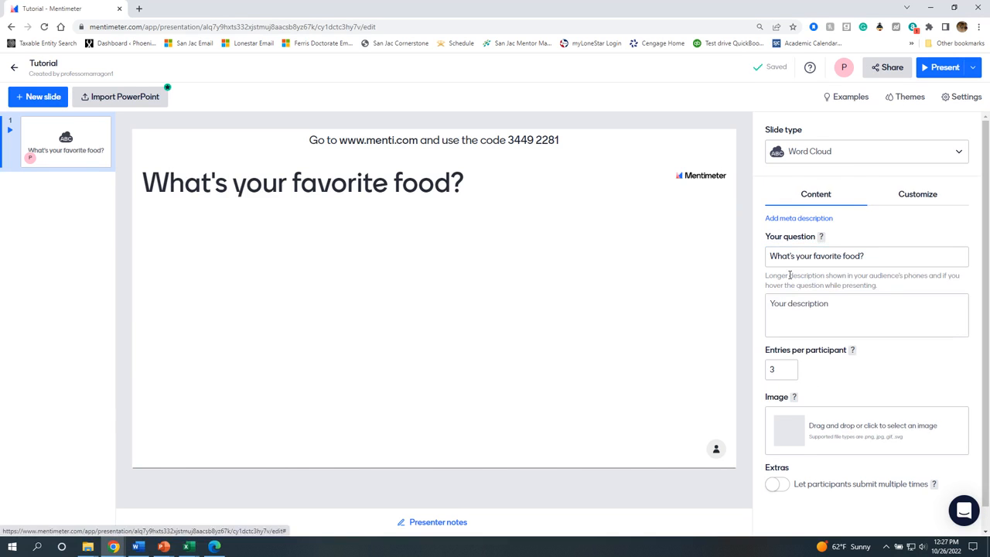
click(851, 319)
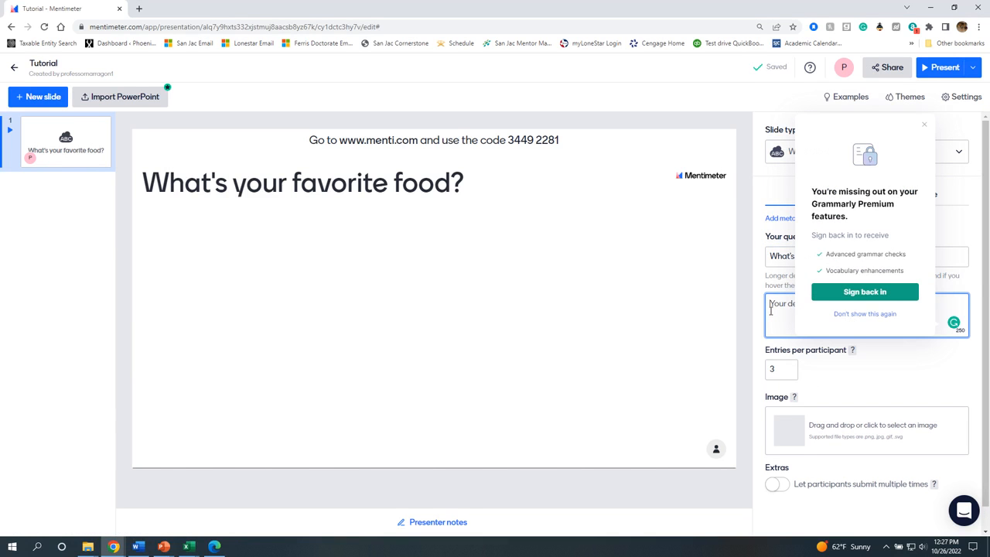
text(Must be)
click(922, 129)
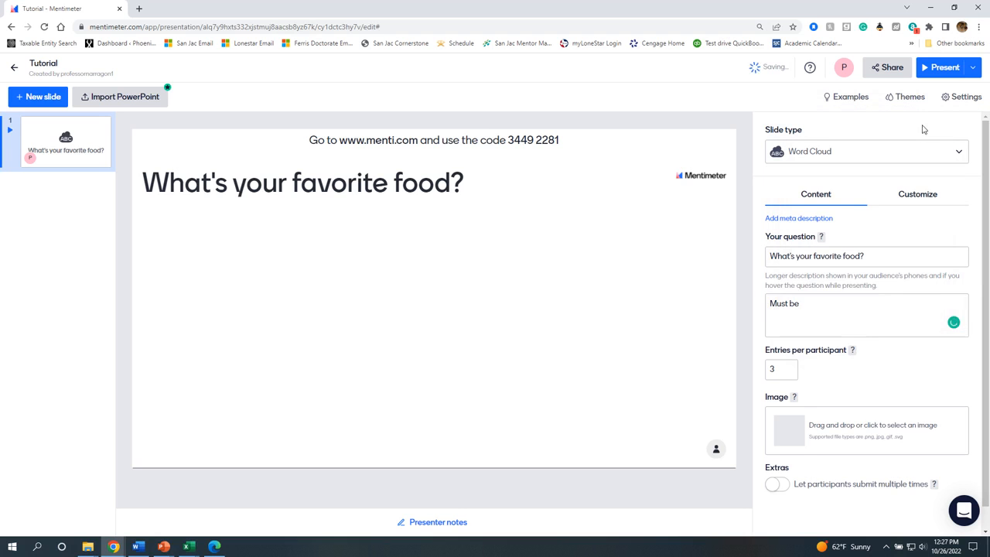
click(814, 310)
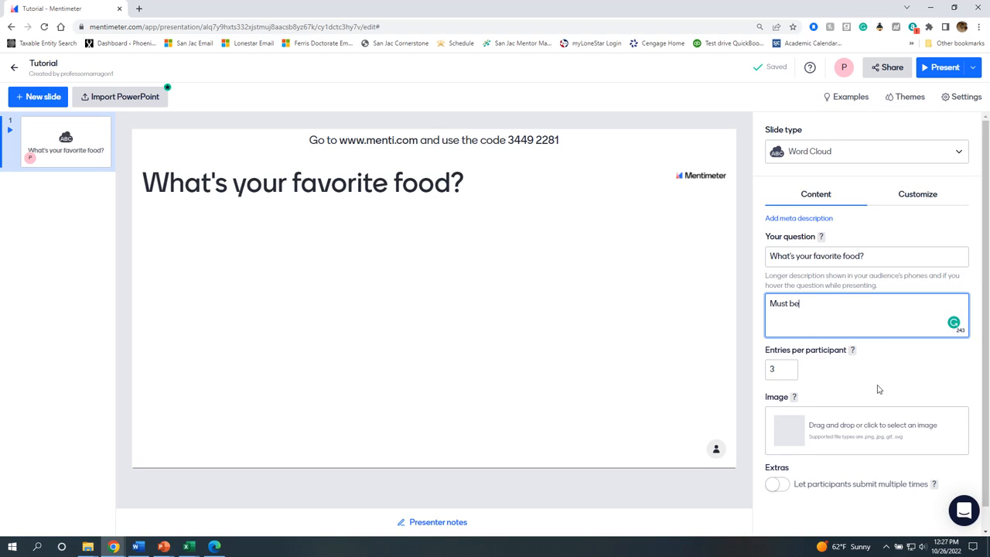
click(906, 383)
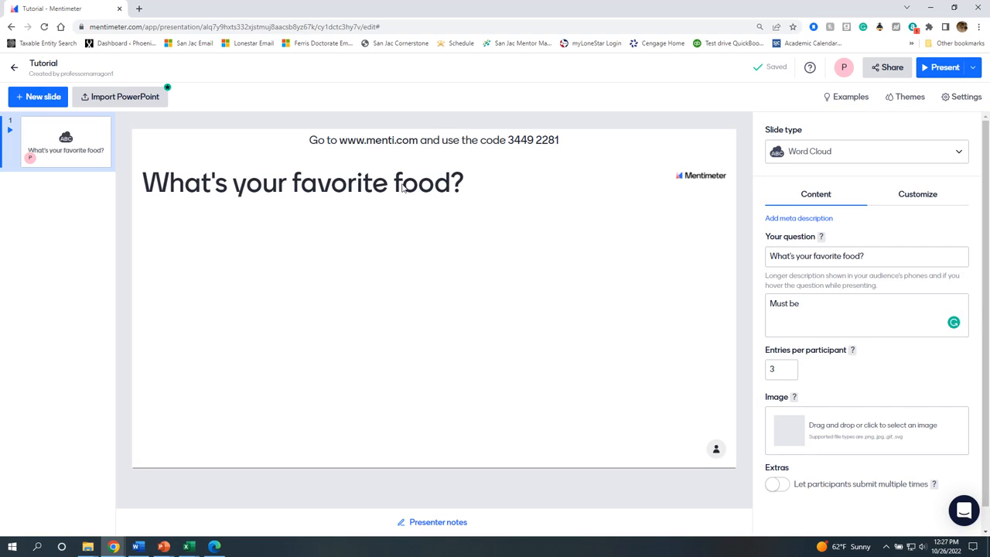
click(809, 320)
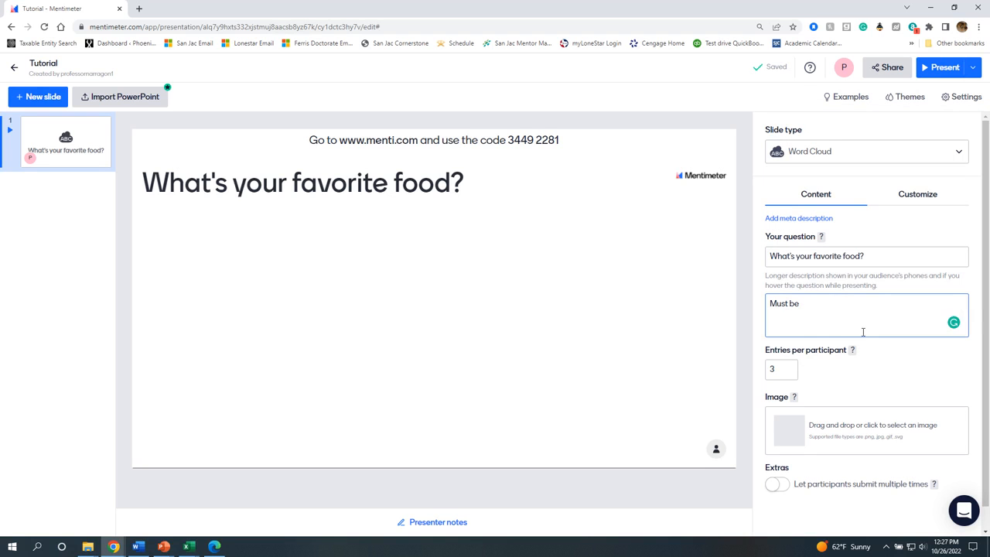
click(811, 304)
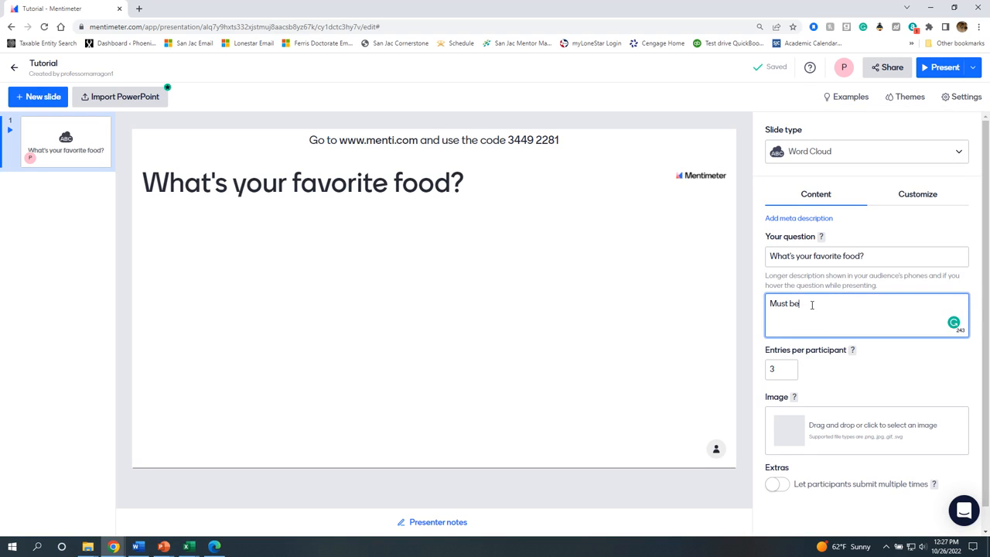
text(yellow)
Step: Set the number of entries per participant to 1
click(781, 368)
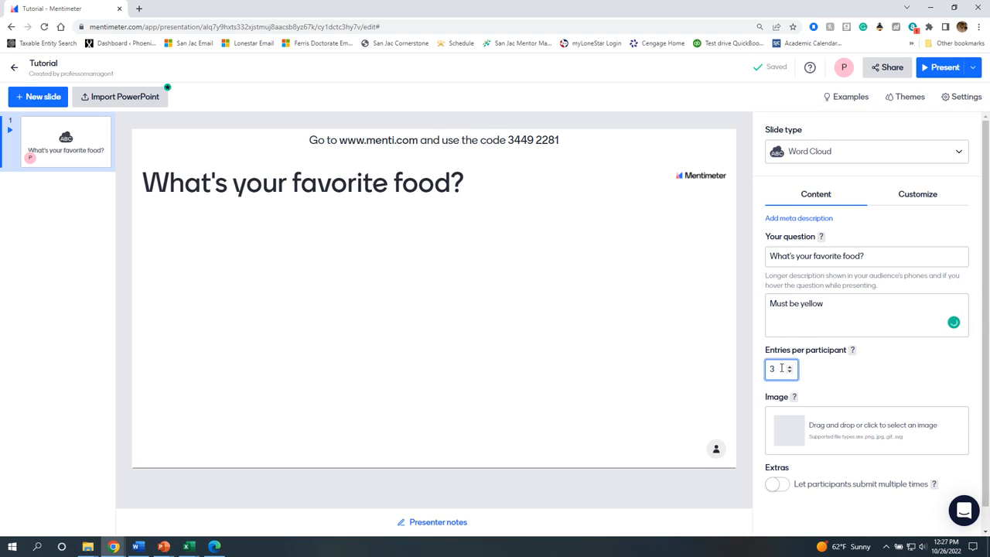
key(BackSpace)
text(1)
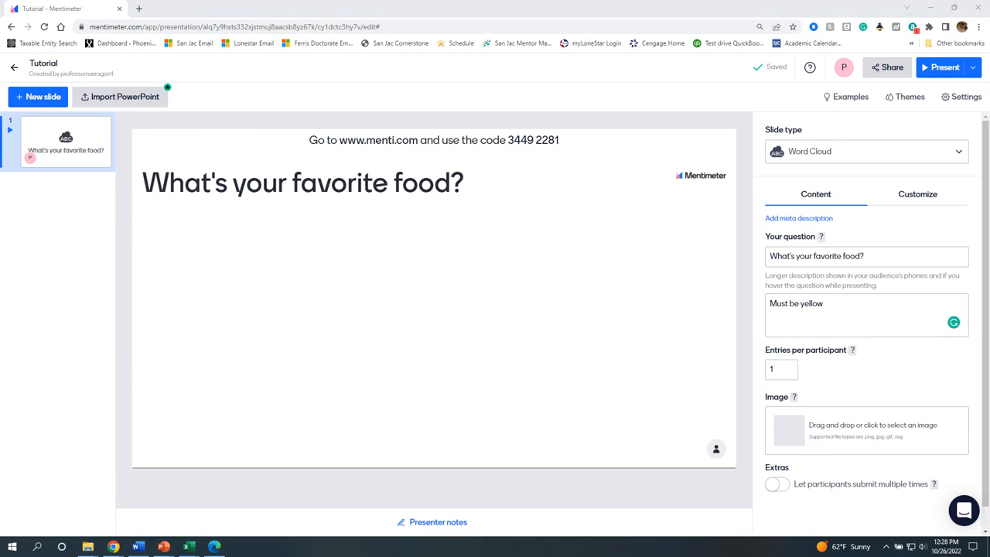
Step: Add the photo of the child in the red swing from the computer's files as the slide image
key(alt+Tab)
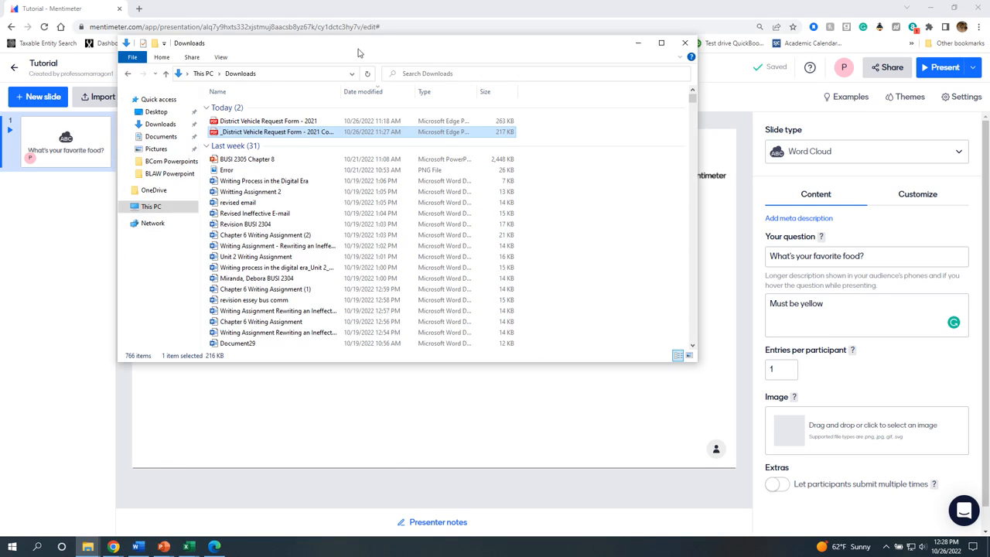
key(alt+Tab)
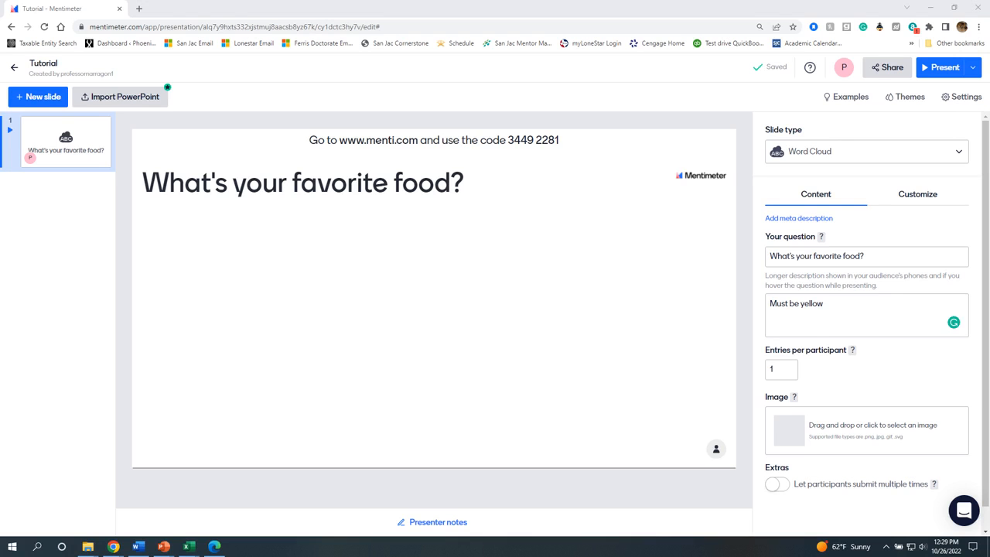
drag(497, 338, 0, 329)
drag(146, 444, 861, 433)
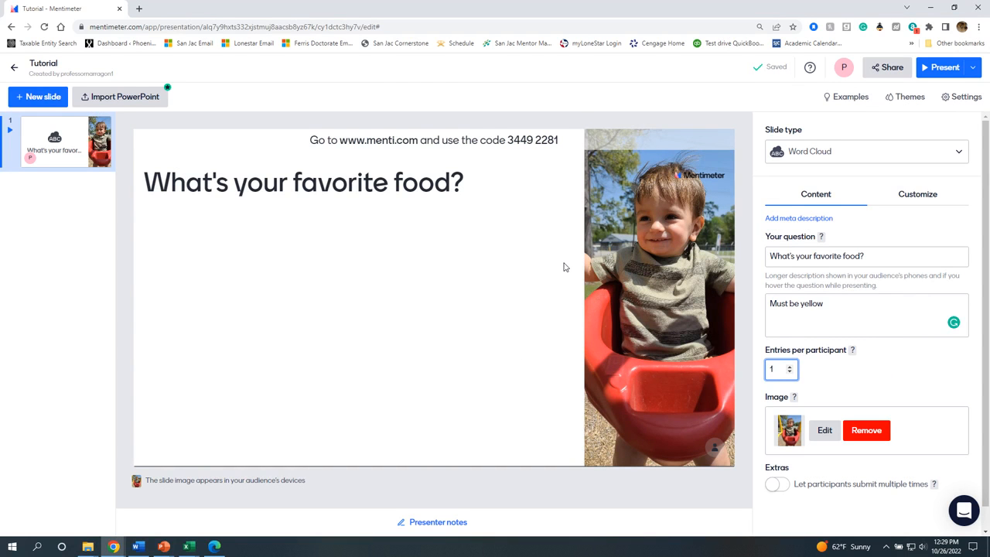
Step: Look at the slide image's crop and alt text options without changing them, and remove the image from the slide
click(823, 430)
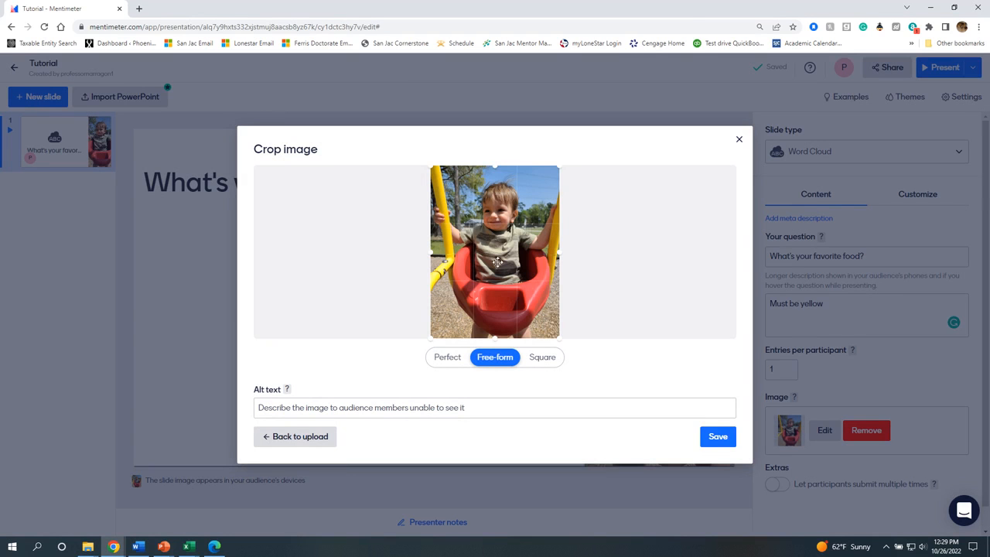
click(350, 415)
click(739, 141)
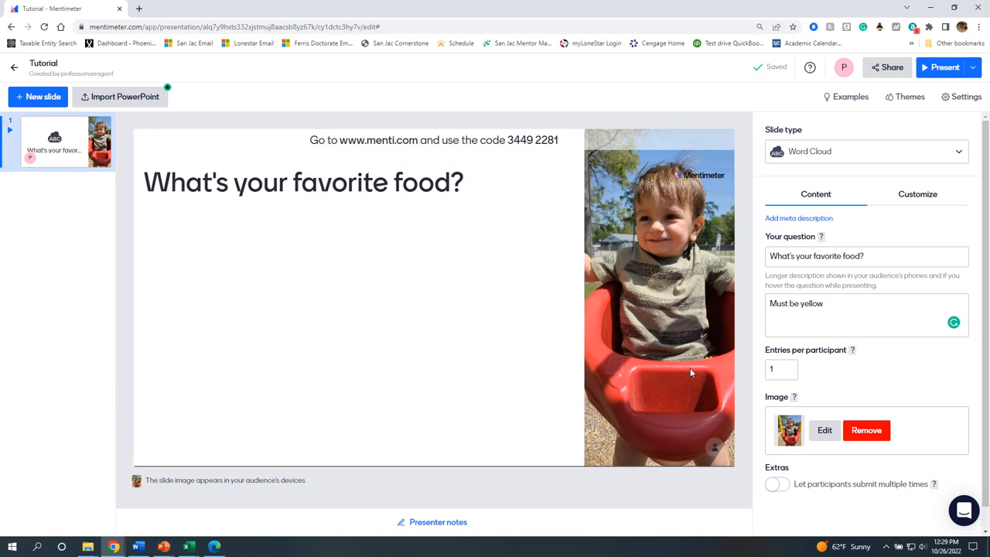
click(865, 432)
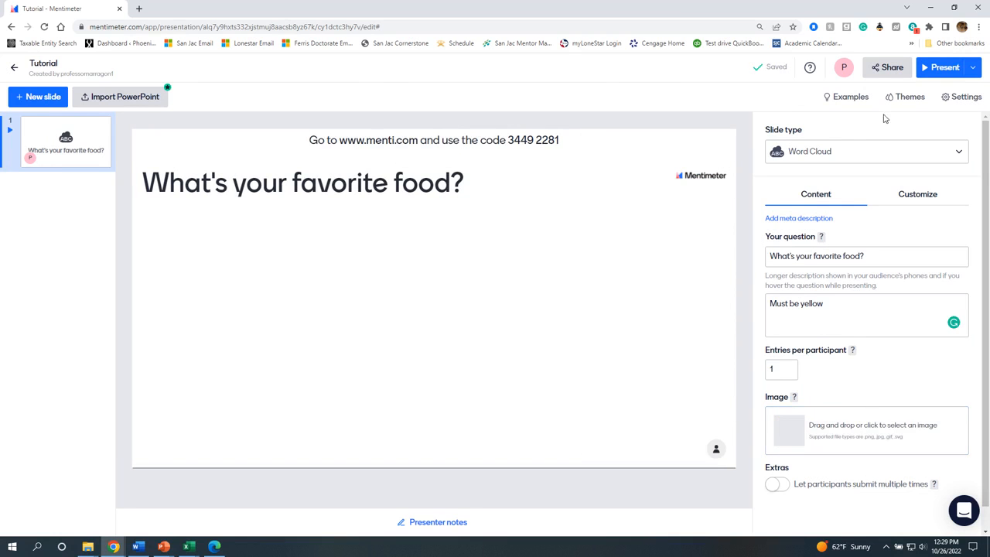
Step: Try out the Menti Dark, Menti Light and Bold and Gold themes on the presentation
click(899, 97)
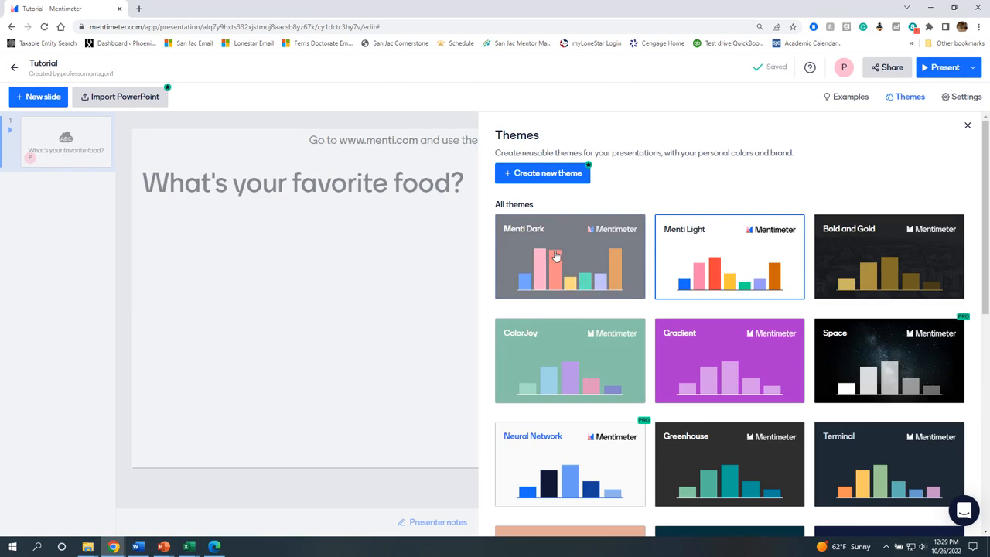
click(556, 255)
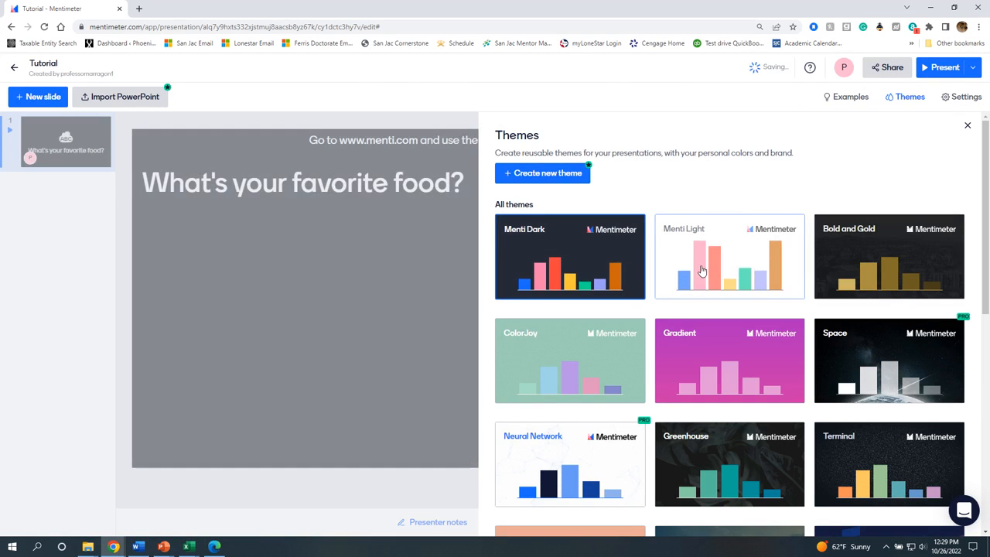
click(702, 270)
click(874, 263)
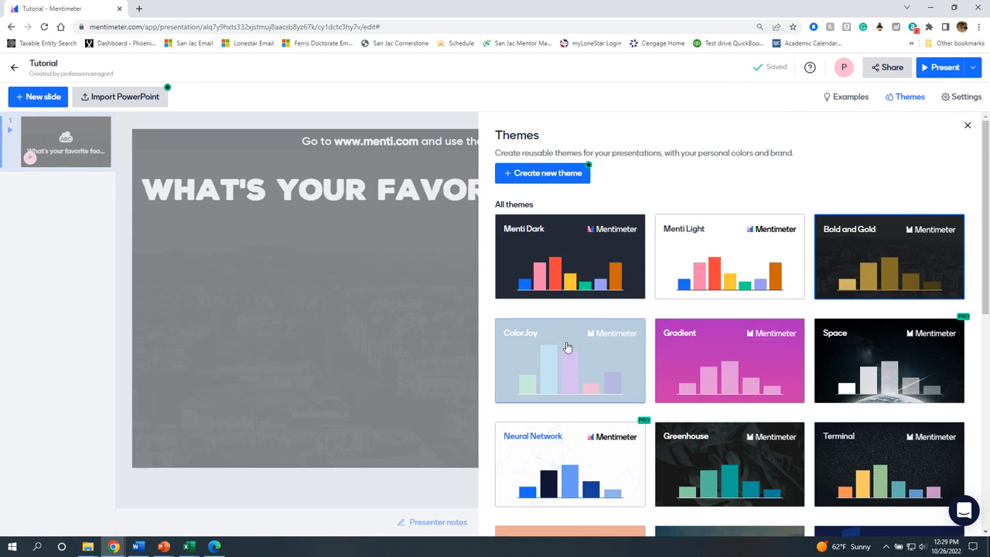
Step: Browse the remaining themes, apply the ColorJoy theme to the presentation, and return to the slide editor
scroll(716, 357, down, 2)
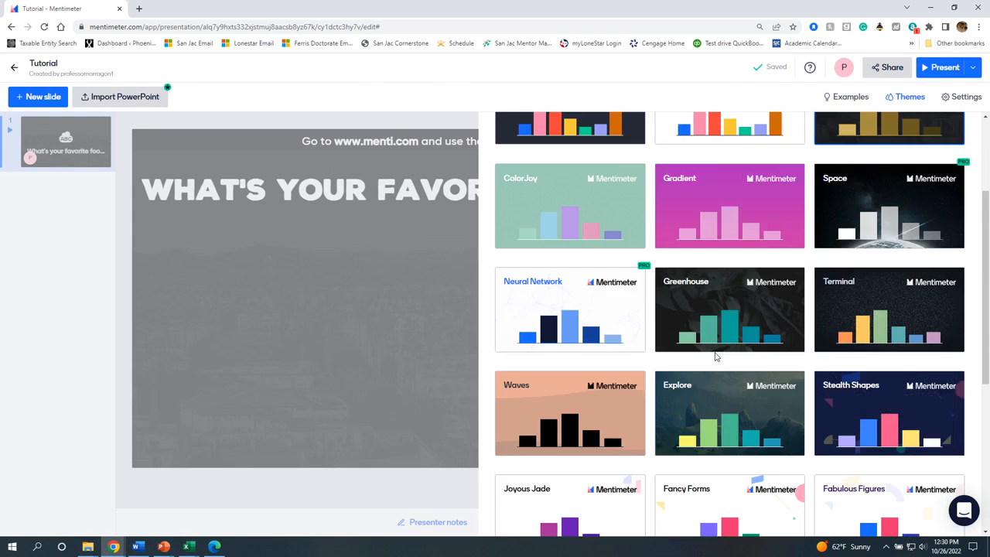
scroll(716, 357, down, 3)
scroll(712, 354, up, 3)
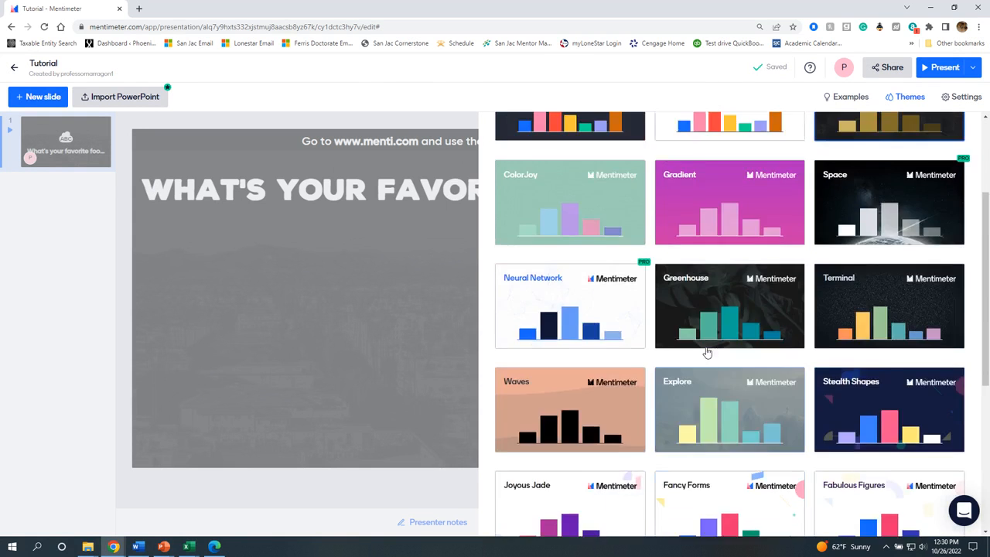
scroll(707, 353, up, 2)
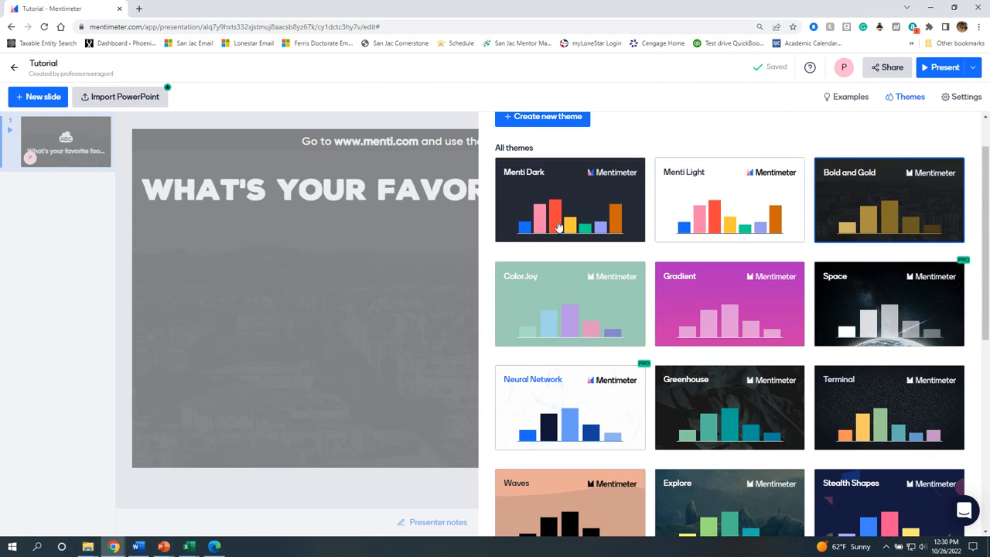
scroll(559, 226, up, 1)
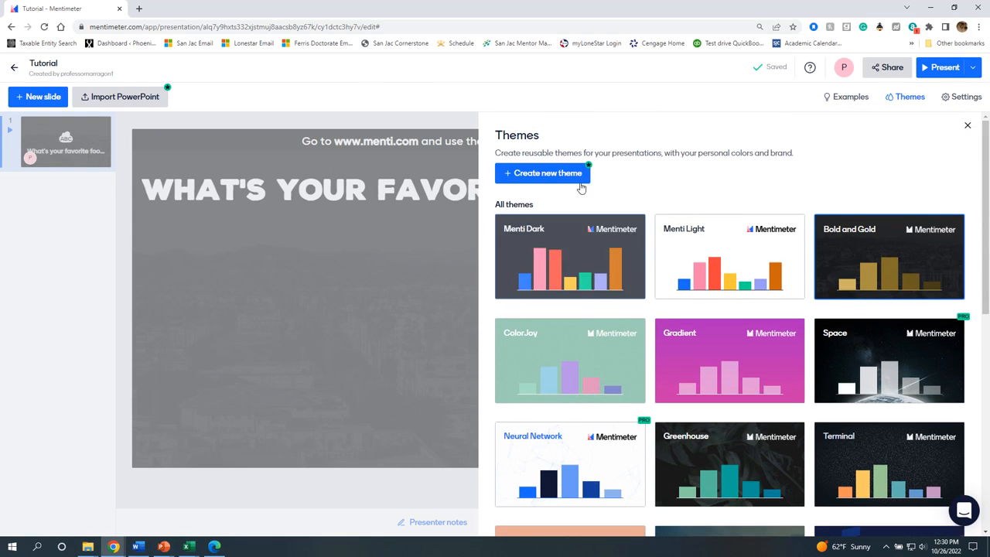
click(570, 352)
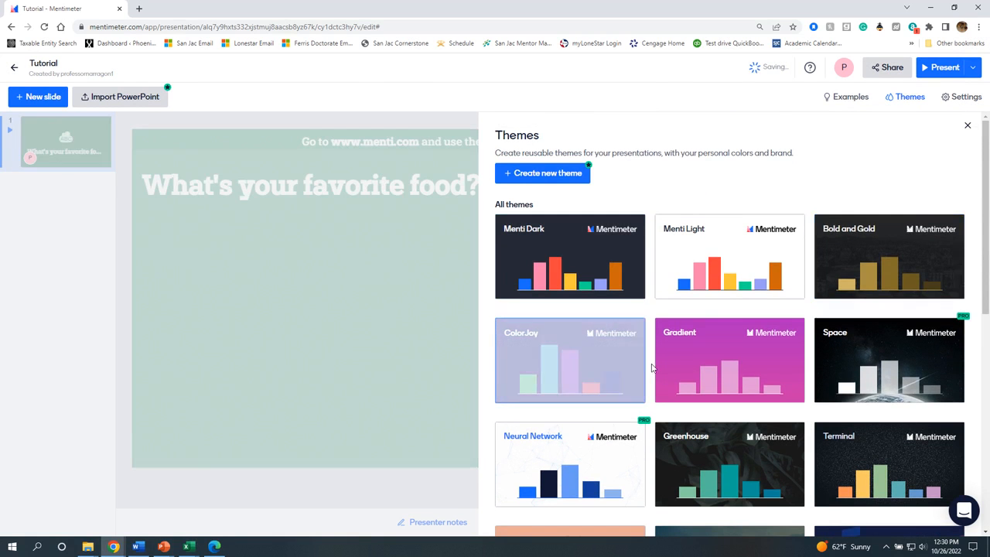
click(966, 126)
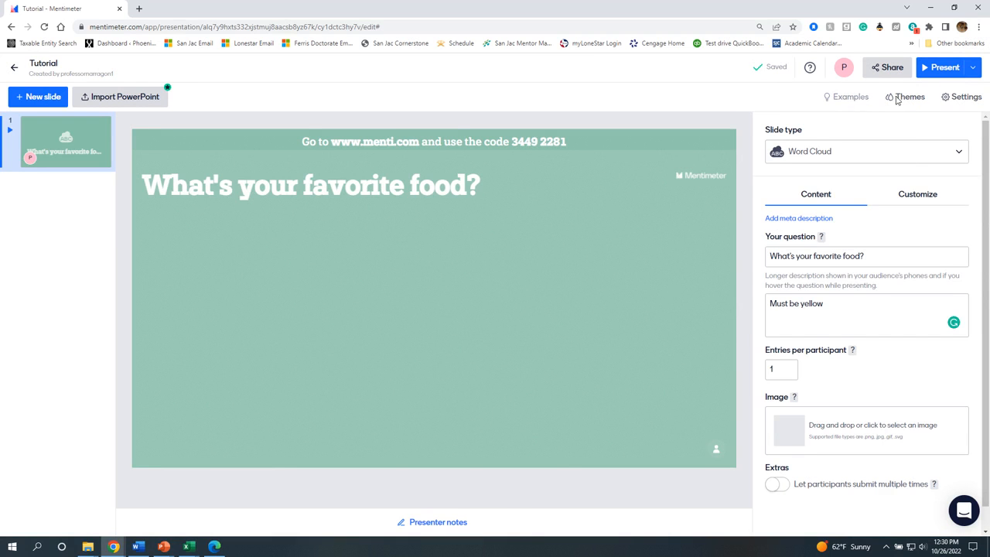
Step: Review the presentation settings for pace, interactions, audience questions, comments, language and profanity filter, and close them
click(946, 97)
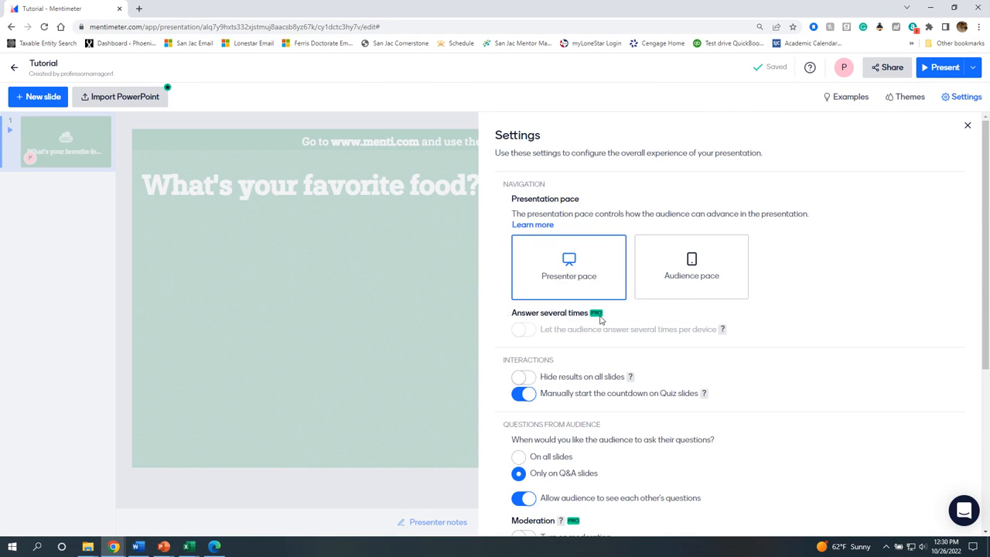
scroll(538, 367, down, 1)
scroll(539, 367, down, 2)
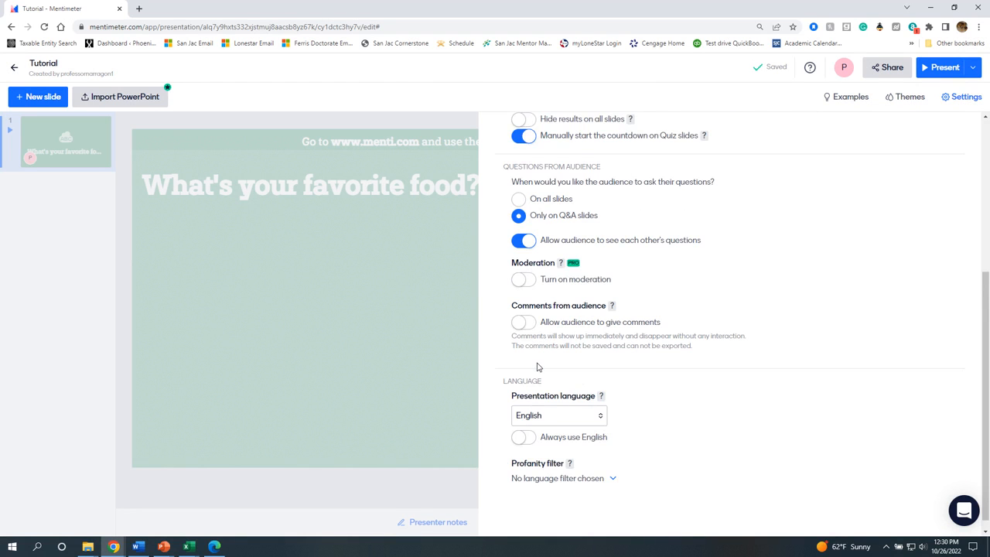
scroll(538, 366, down, 1)
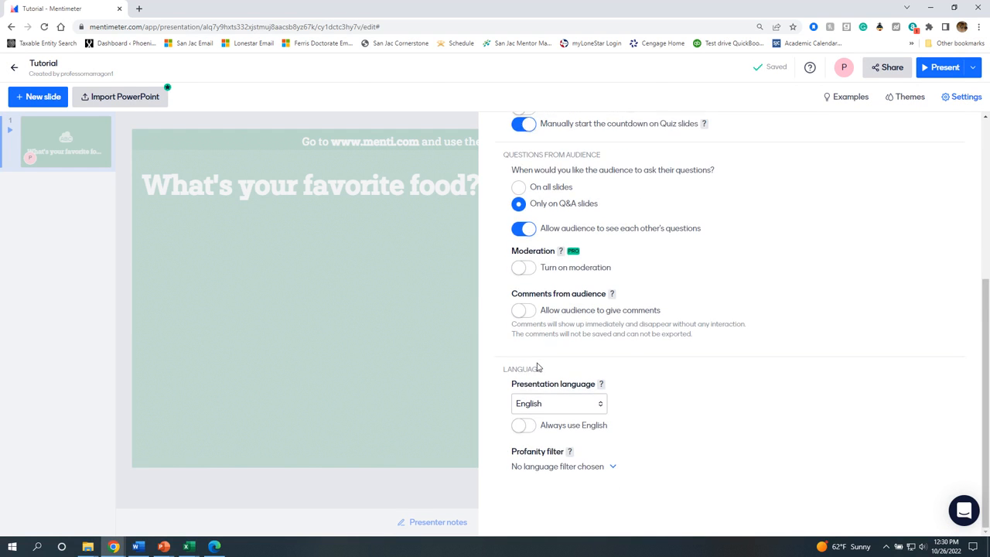
scroll(538, 366, up, 2)
click(955, 99)
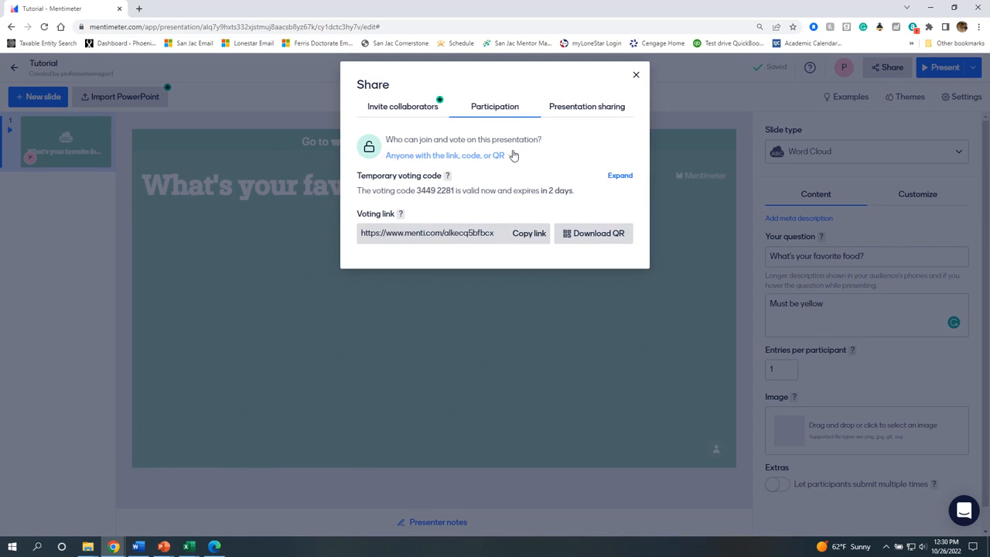
Step: Check the presentation sharing and participation options for the presentation, and close the sharing dialog
click(575, 108)
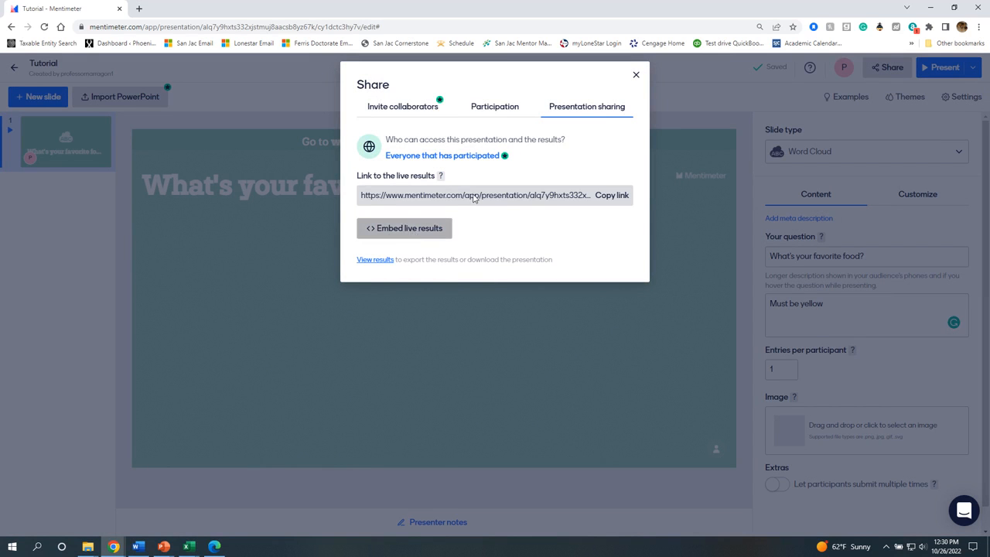
click(495, 106)
click(635, 77)
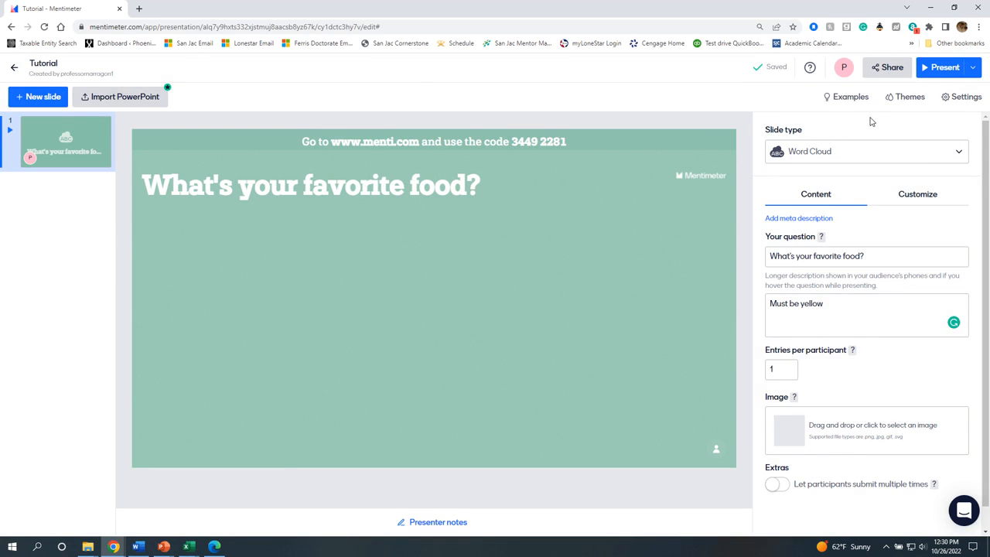
Step: Present the word cloud slide in full screen and return to the editor
click(941, 67)
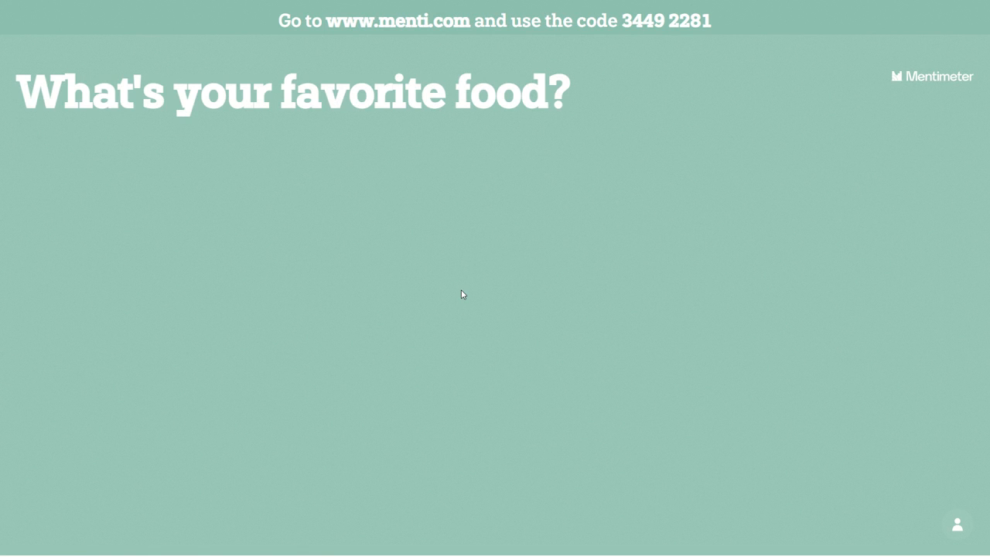
key(Escape)
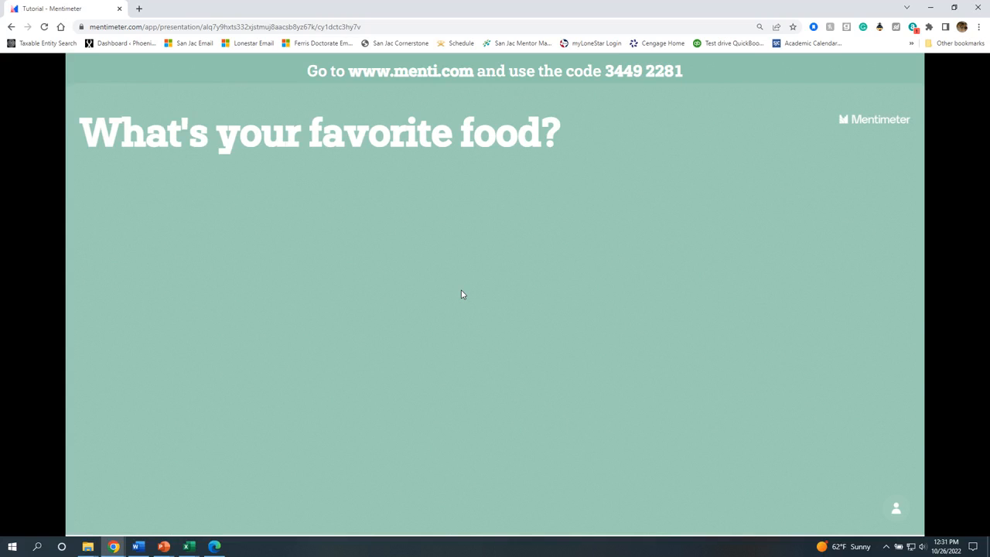
key(Escape)
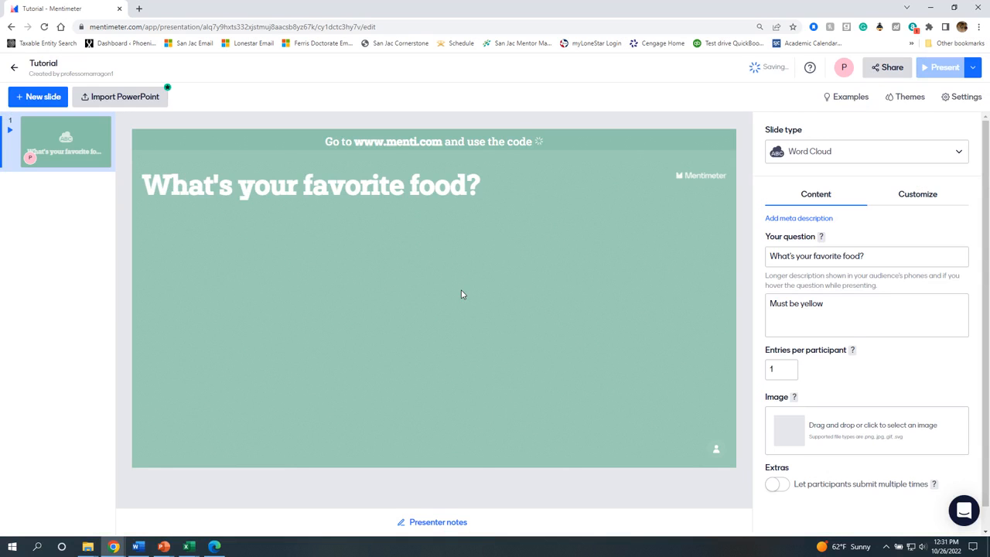
Step: Open the presentation preview that shows the presenter and audience screens side by side
click(976, 71)
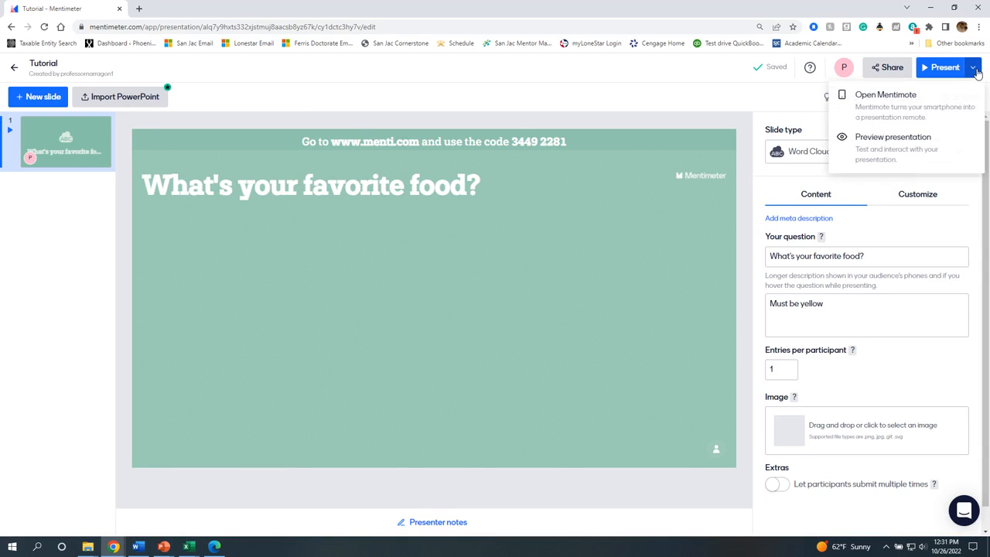
click(886, 158)
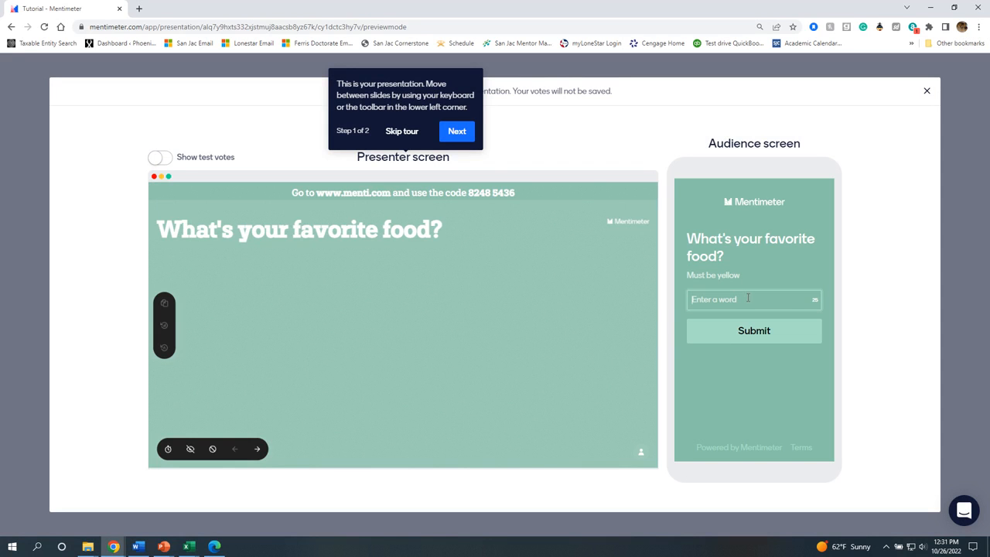
Step: Submit "Banana" as a test answer on the previewed audience screen and close the preview
text(Banana)
click(737, 331)
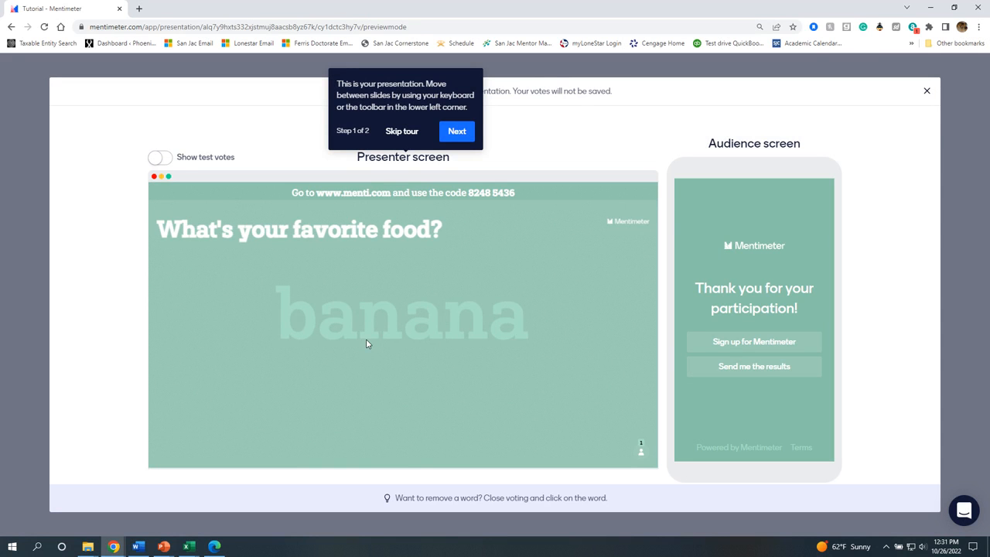
click(926, 92)
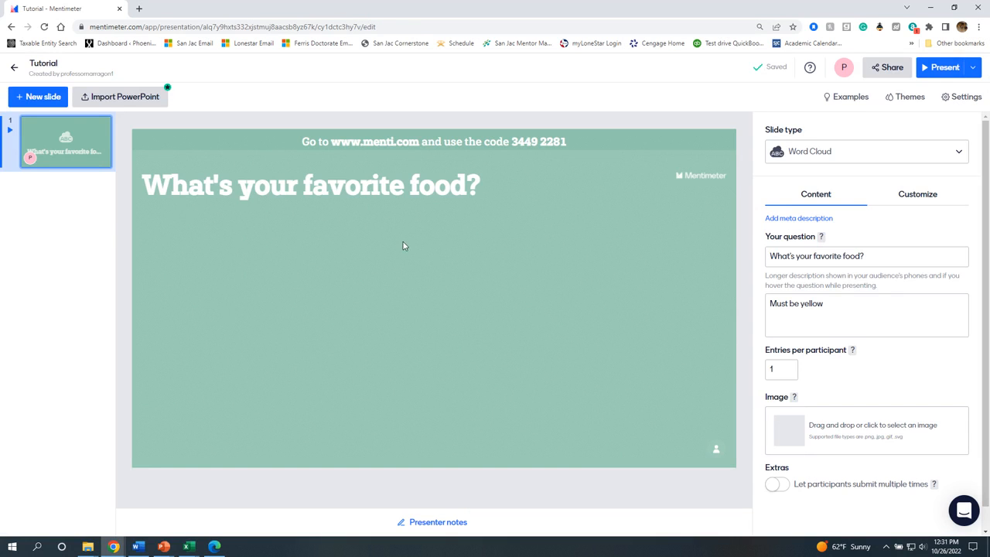
Step: Leave the Tutorial editor for the presentations list and open the results of the NFA Question presentation
click(14, 71)
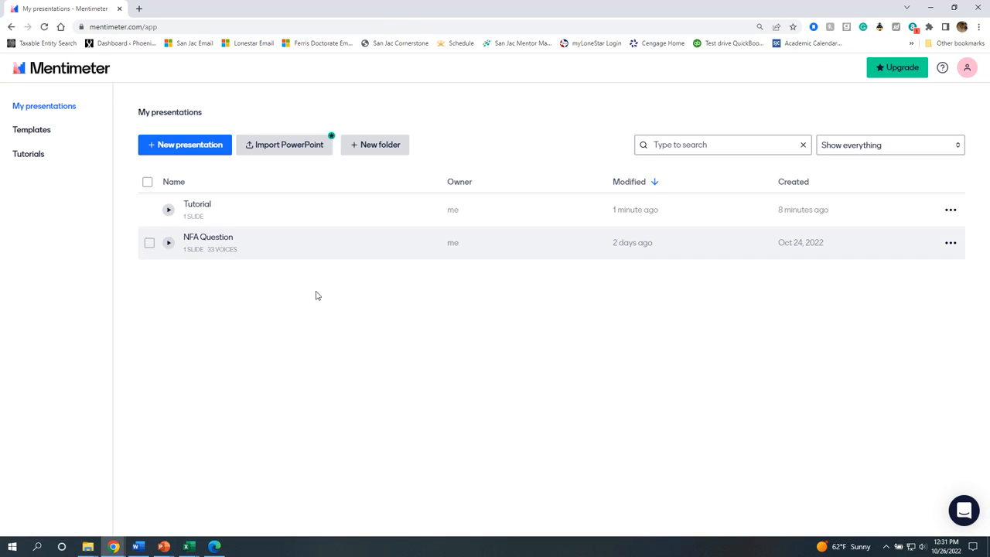
click(951, 243)
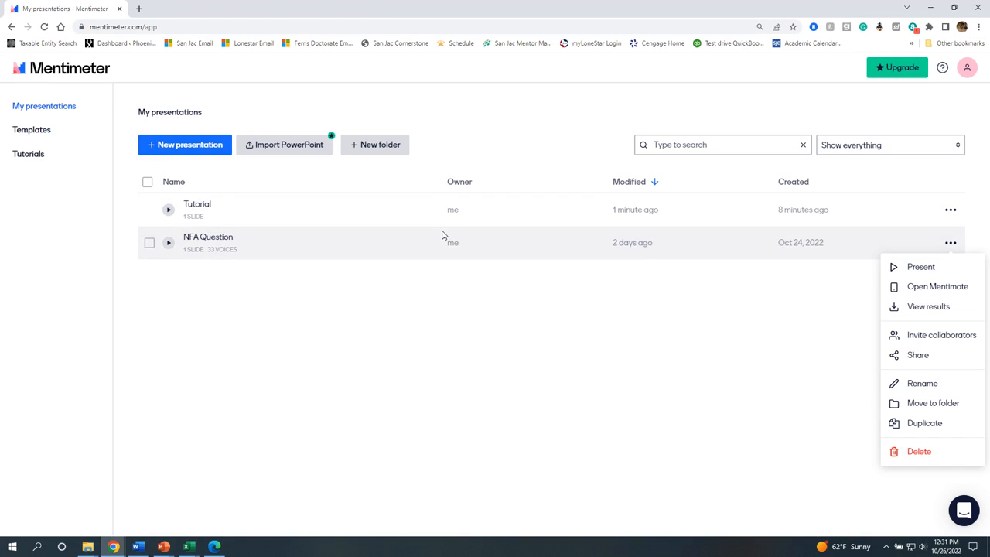
click(945, 309)
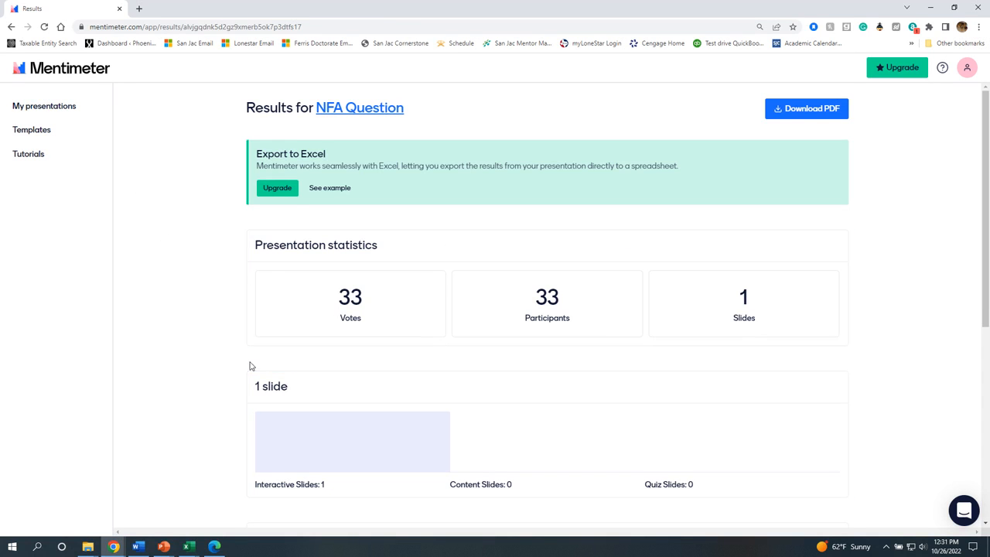
Step: Download the "What is your favorite Fast Food Restaurant?" results slide in high resolution
scroll(207, 389, down, 5)
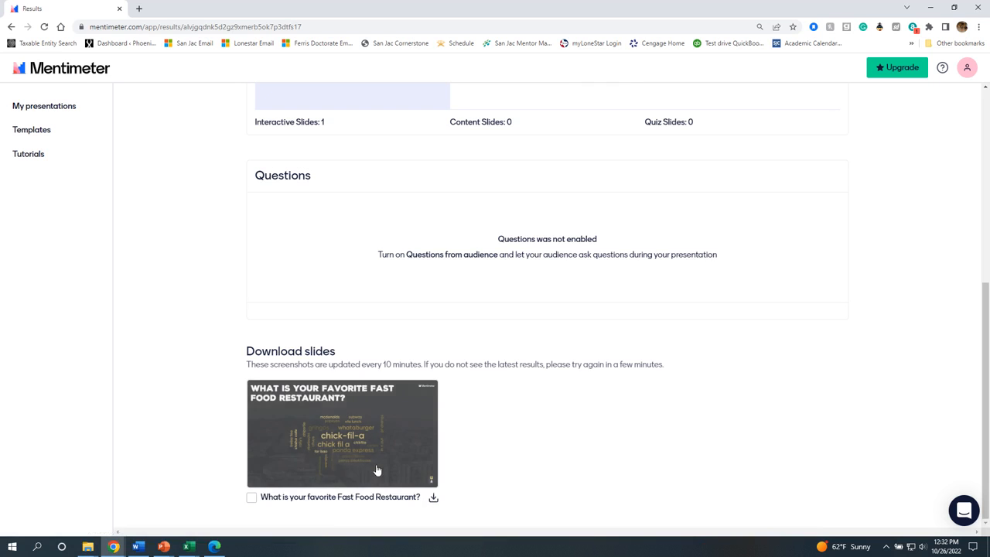
click(433, 497)
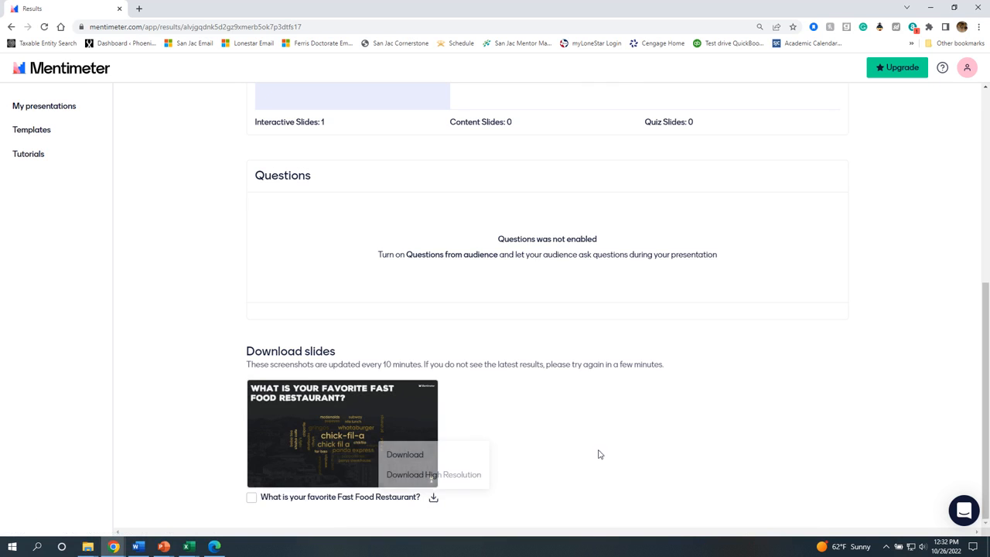
click(471, 474)
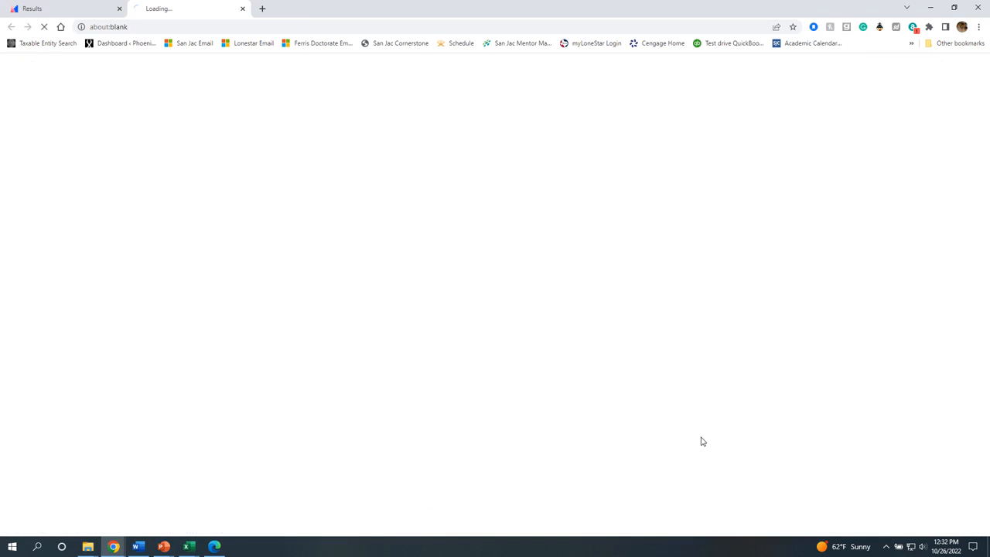
Step: Examine the high-resolution word cloud image and return to the presentation statistics on the results page
click(66, 8)
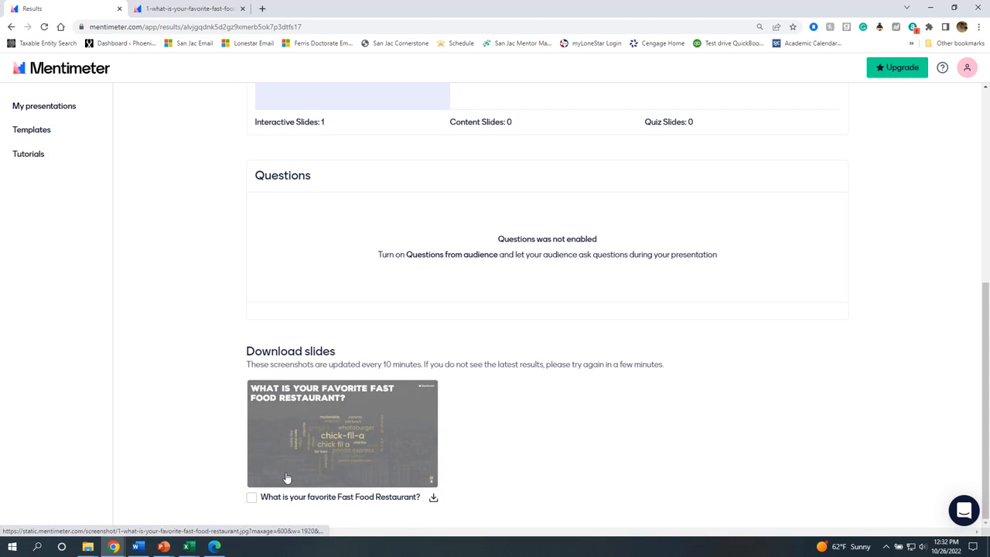
click(168, 9)
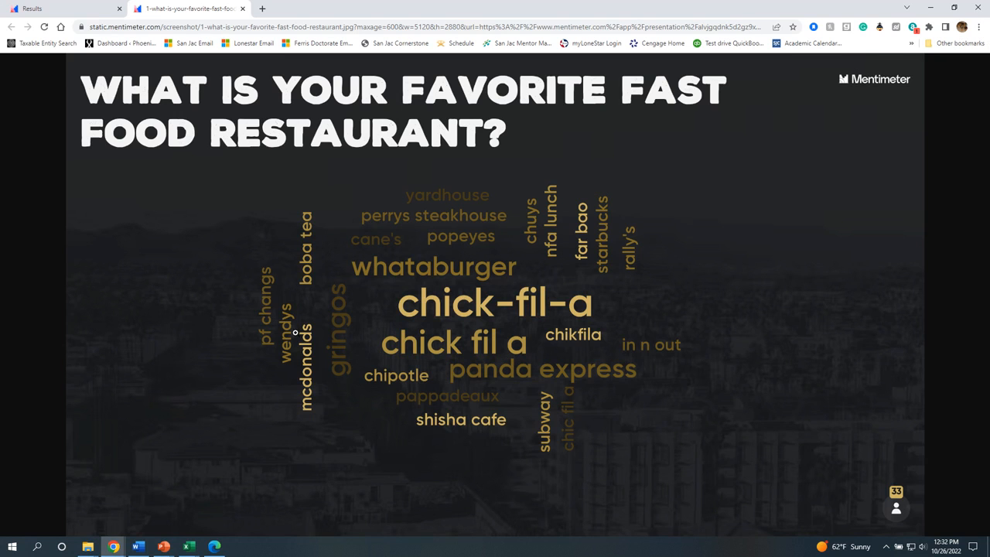
click(62, 8)
scroll(428, 358, up, 5)
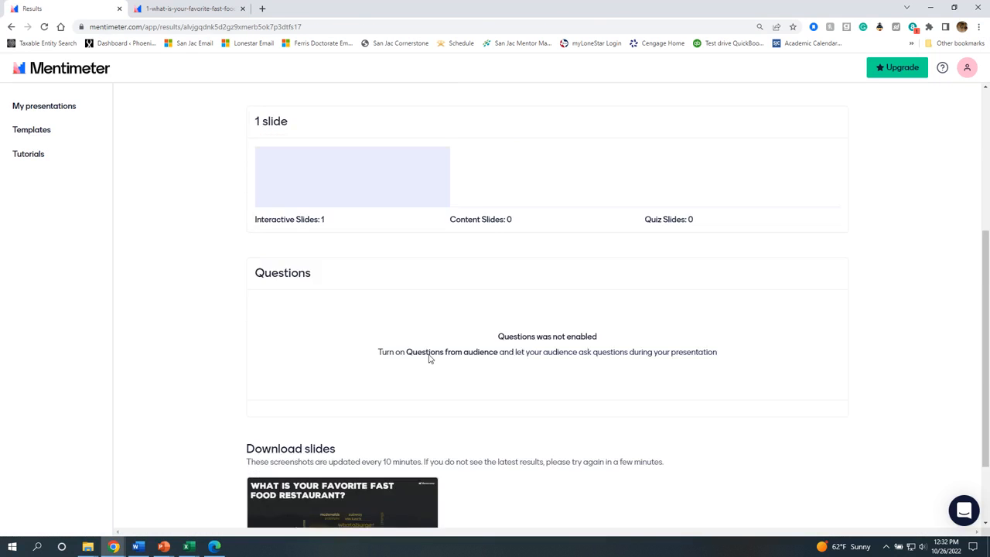
scroll(428, 360, up, 2)
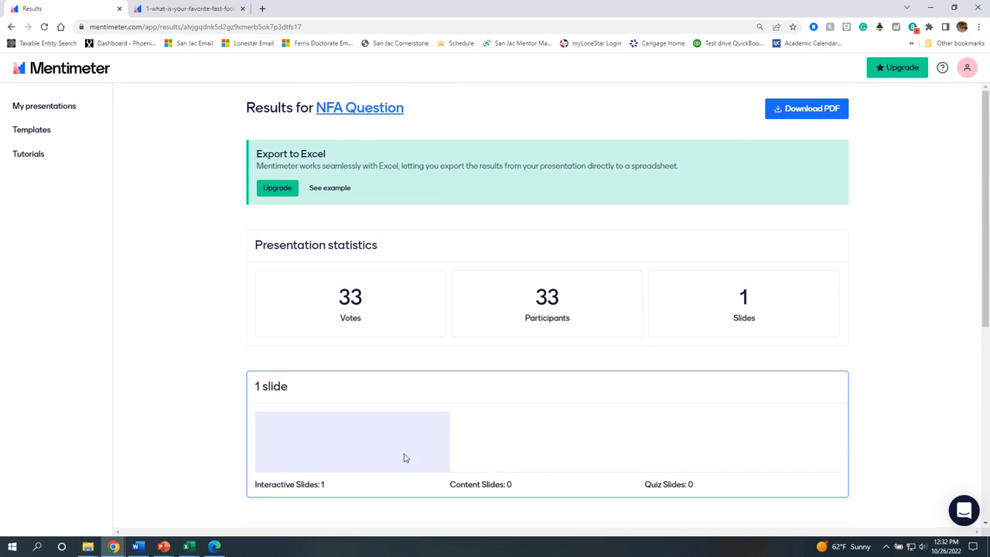